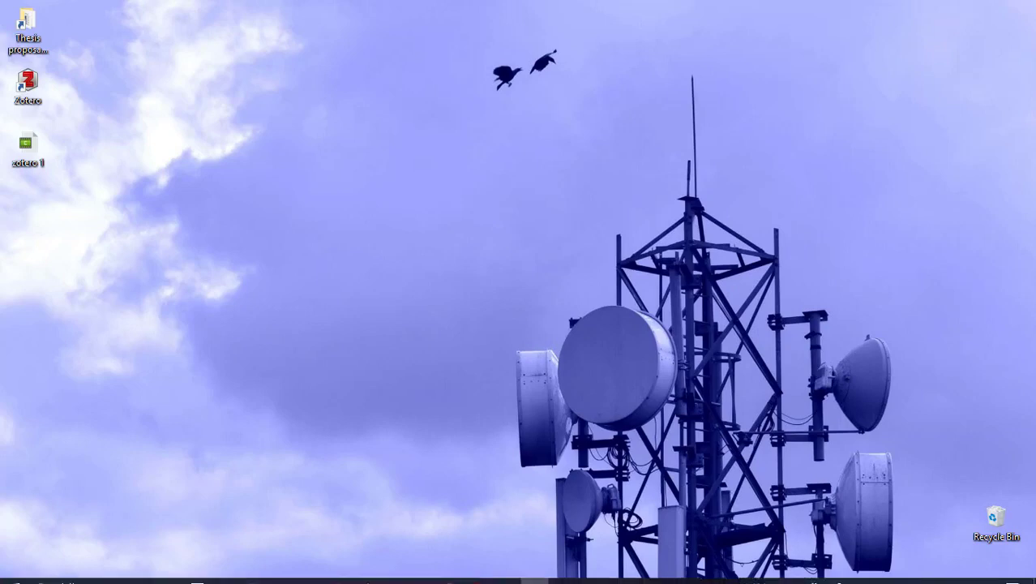
Bring the Zotero window to the front to show My Library's collections.
click(478, 574)
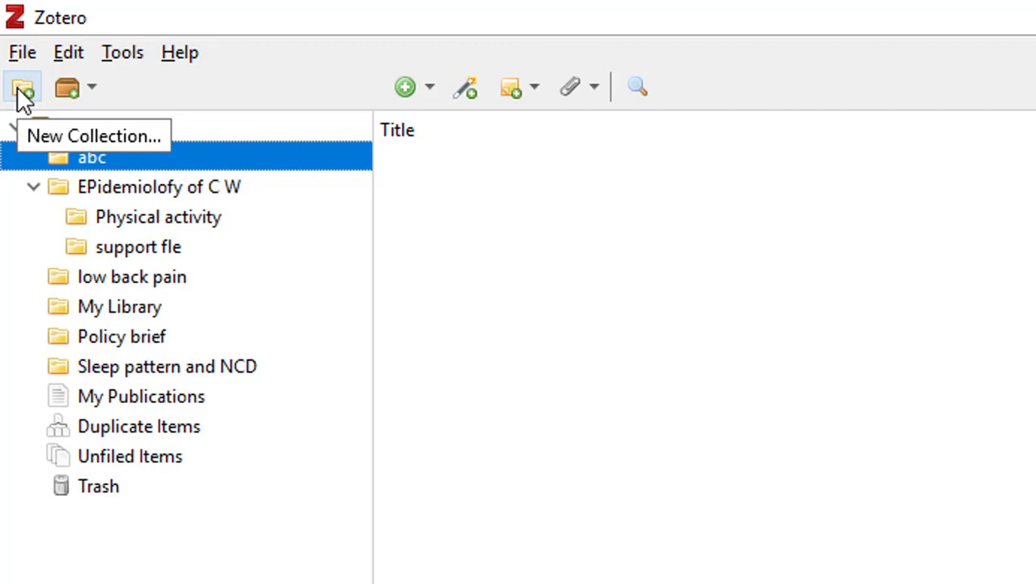
Create a new collection named 'thyroid dysfunction', replacing the default 'Untitled' name.
click(20, 89)
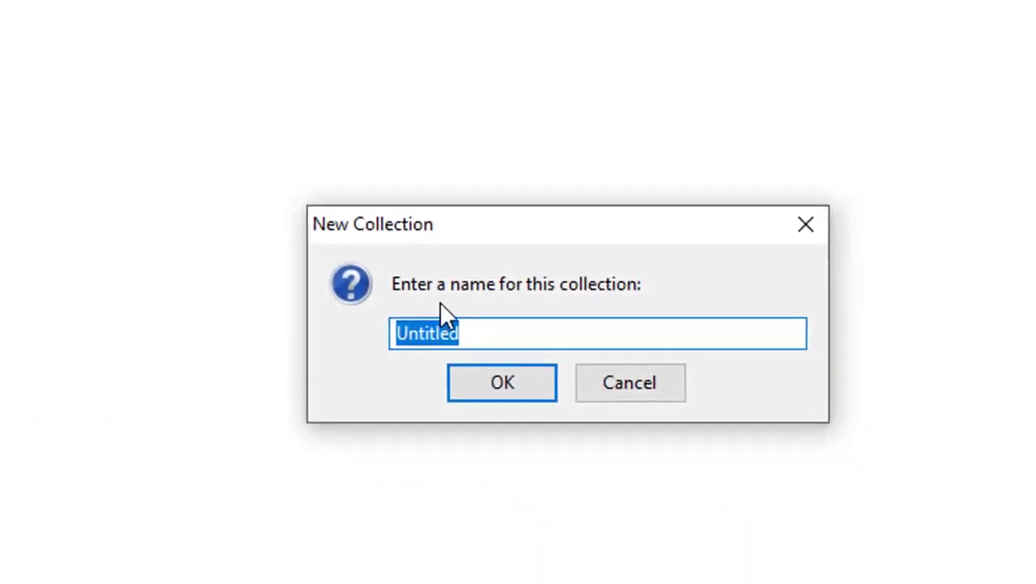
click(477, 341)
key(BackSpace)
key(BackSpace)
key(BackSpace)
key(BackSpace)
key(BackSpace)
key(BackSpace)
key(BackSpace)
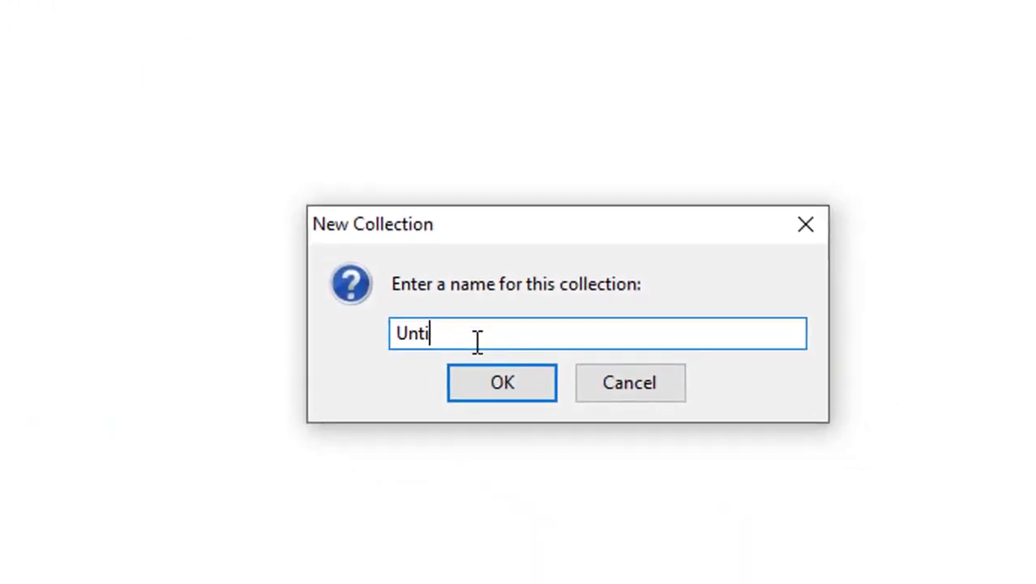
key(BackSpace)
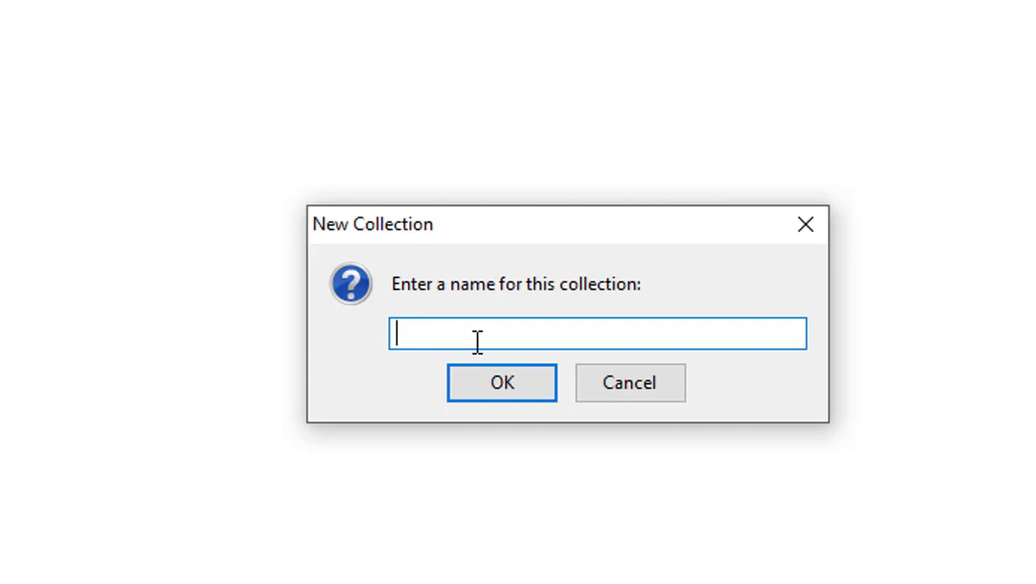
text(thyroid dysfunction)
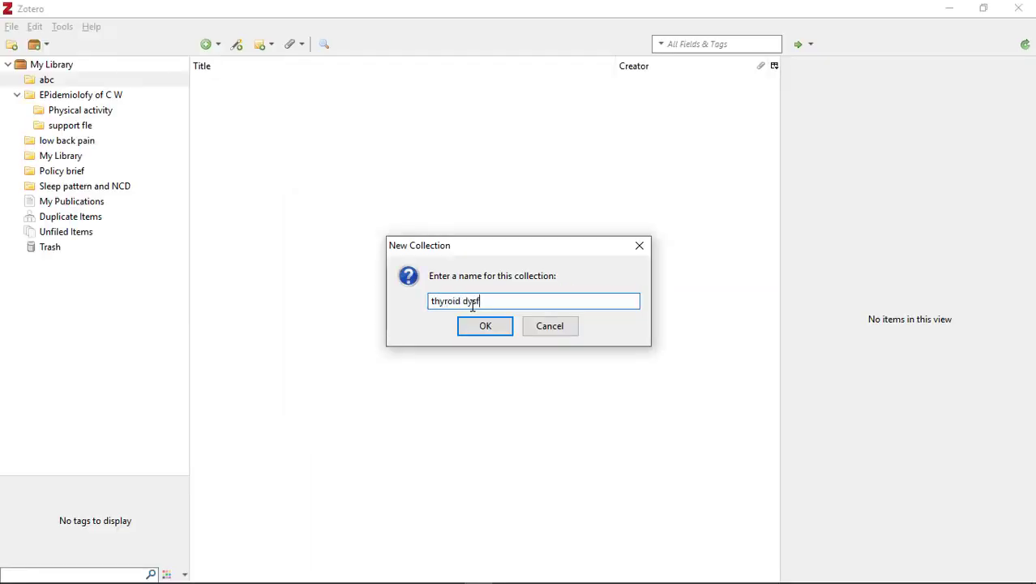
click(490, 330)
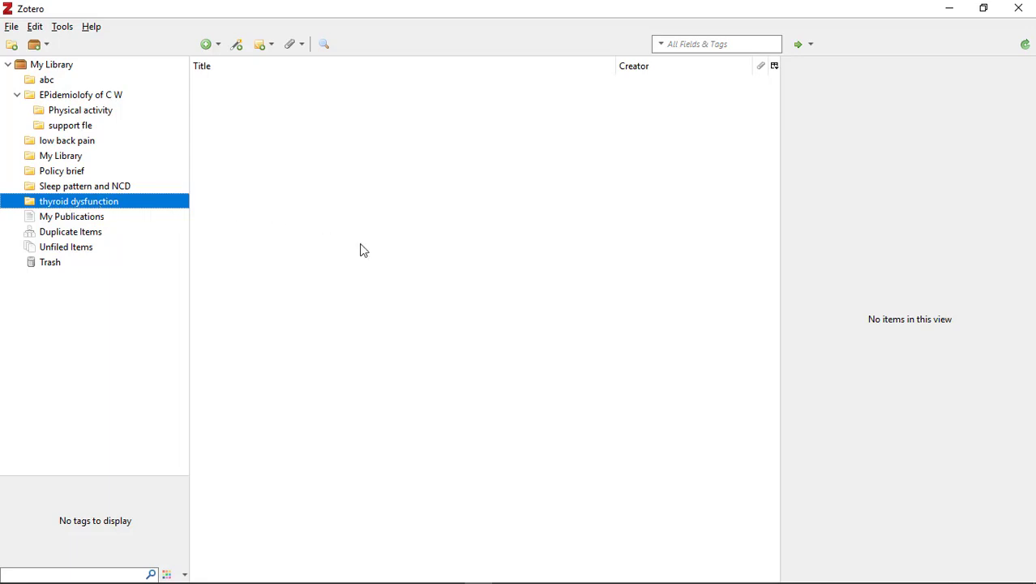
Bring up the Add Item(s) by Identifier prompt for ISBN, DOI, PMID or arXiv IDs.
click(239, 46)
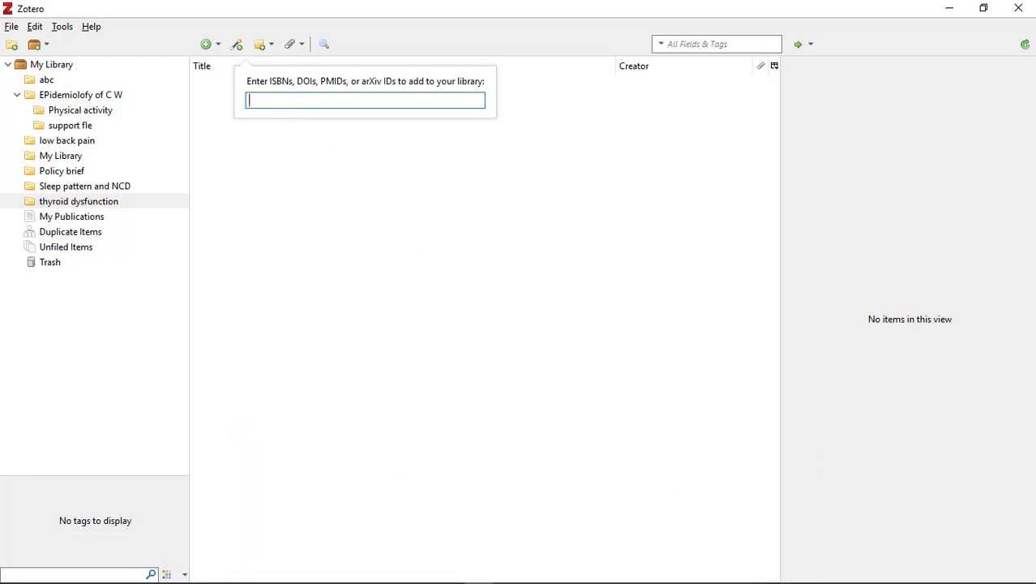
Select and copy the Nepalese diabetes article's DOI on the Hindawi page, then return to Zotero.
click(375, 573)
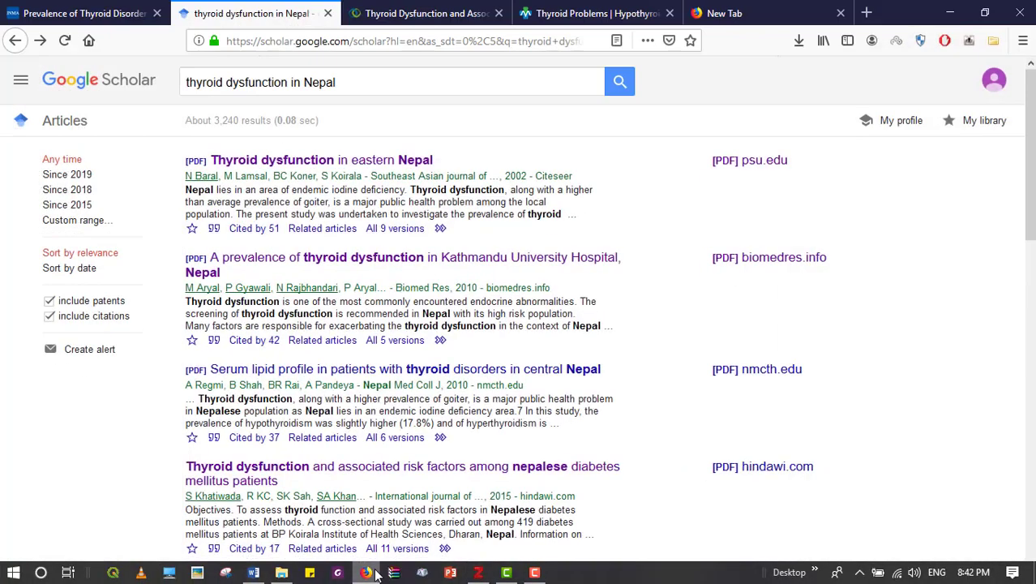
key(ctrl+Tab)
scroll(649, 497, up, 10)
scroll(643, 503, down, 3)
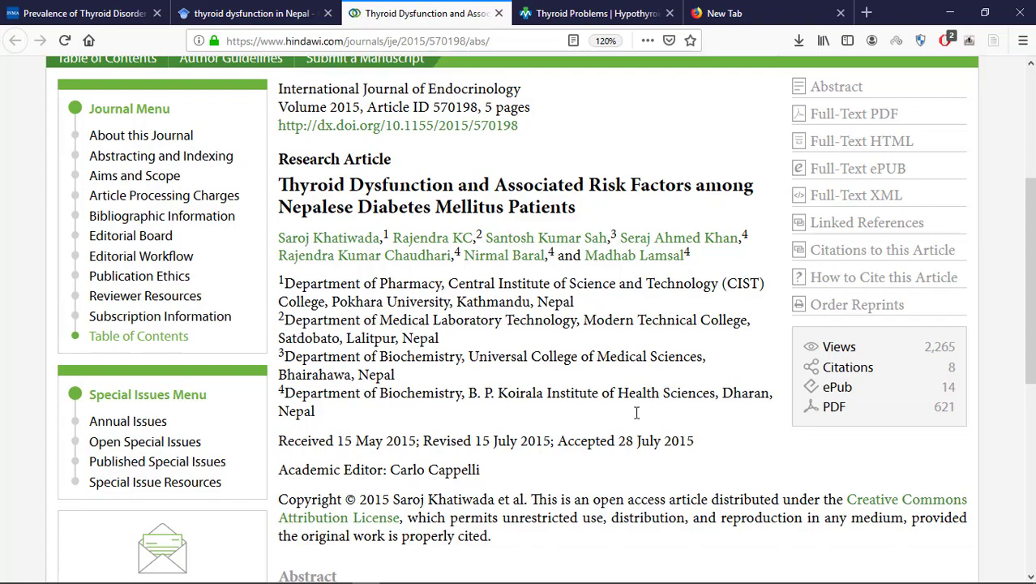
scroll(636, 413, down, 5)
scroll(397, 359, up, 8)
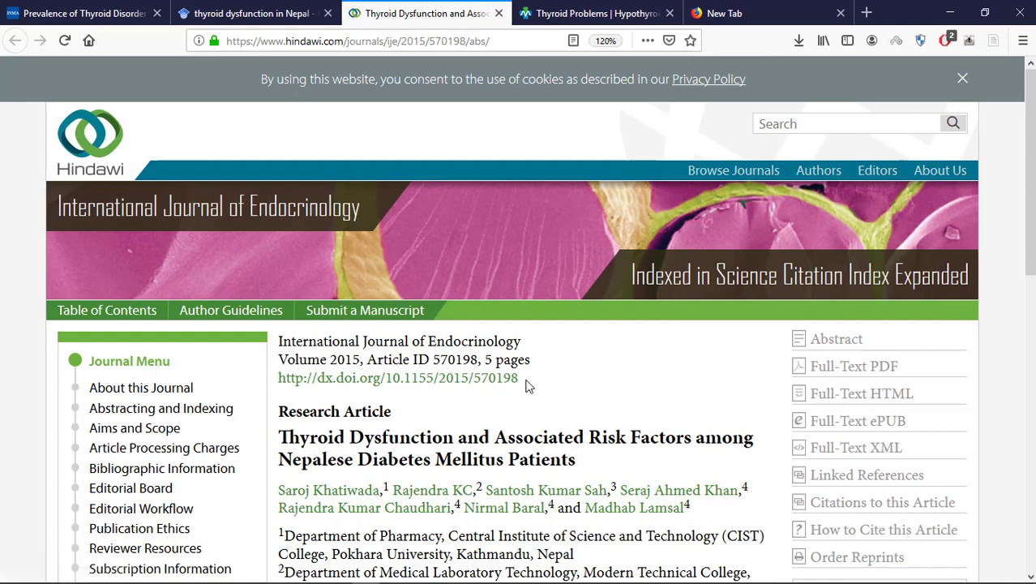
drag(527, 386, 276, 379)
key(ctrl+c)
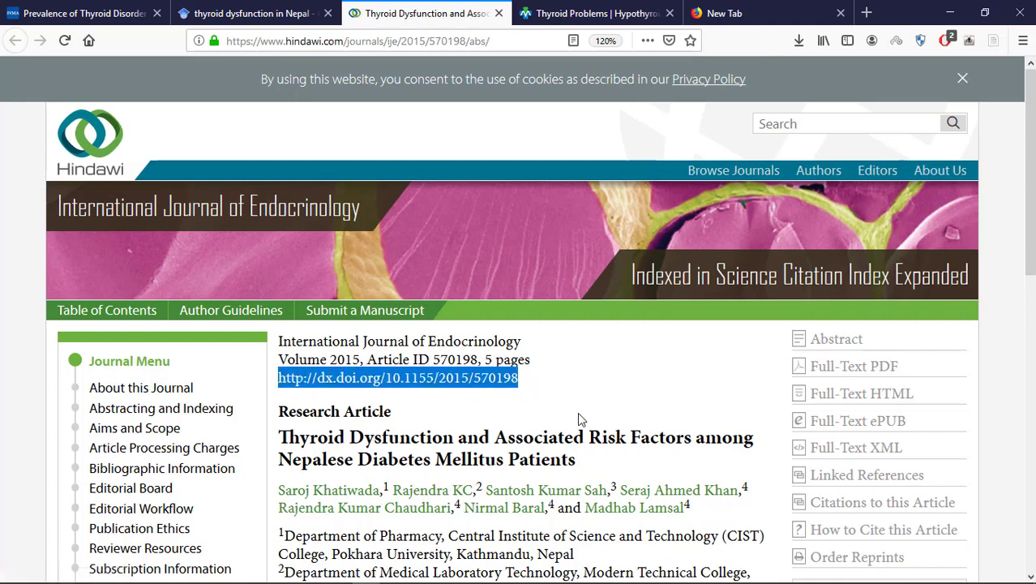
mouse_move(436, 580)
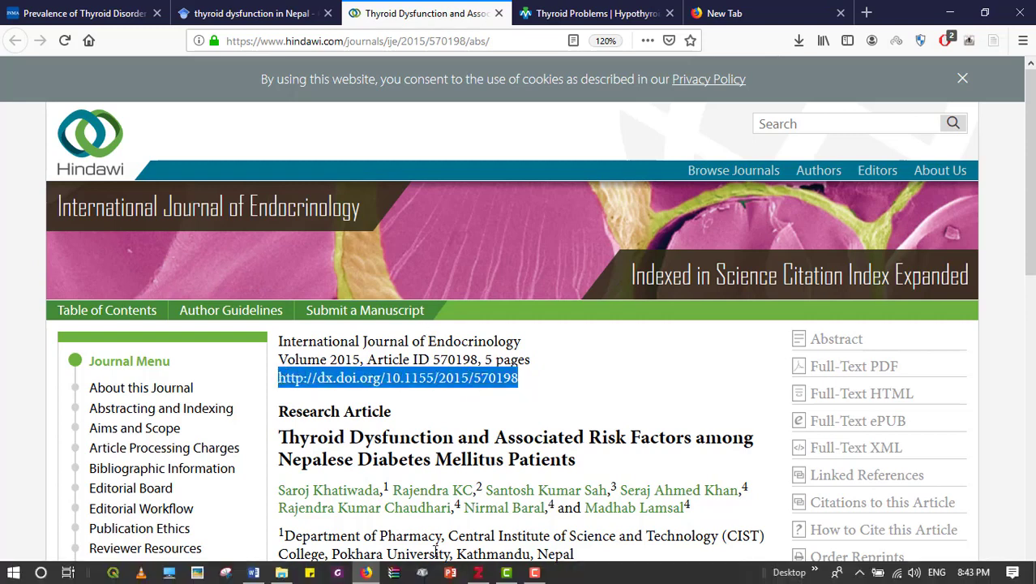
click(478, 573)
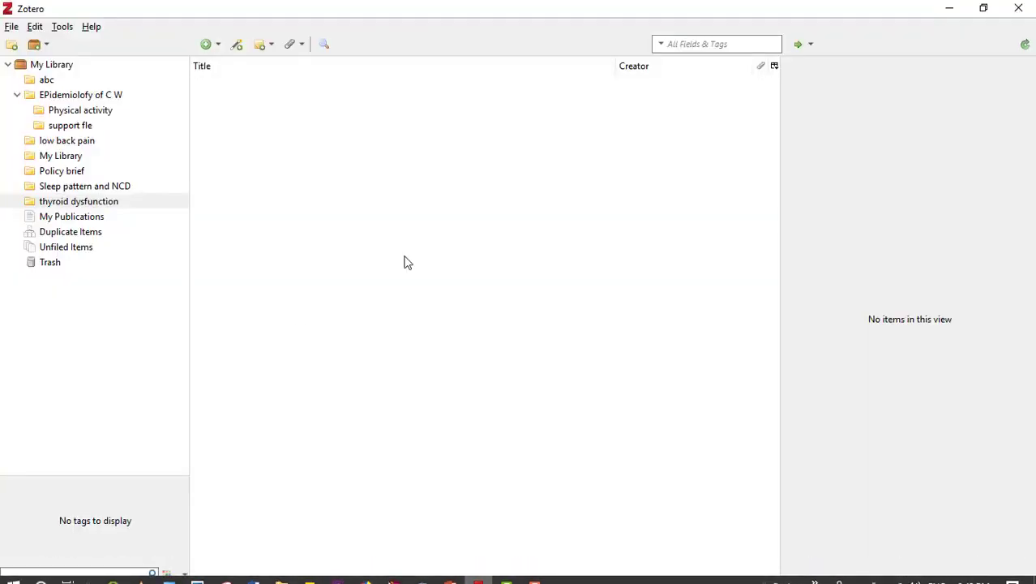
Import the Nepalese Diabetes Mellitus thyroid dysfunction article by pasting its Hindawi DOI.
click(237, 46)
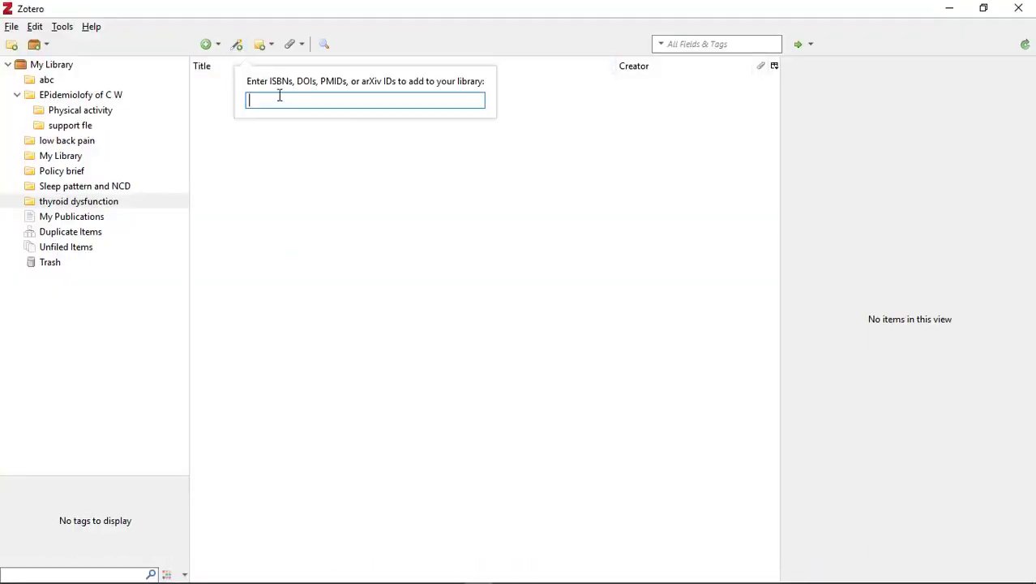
key(ctrl+v)
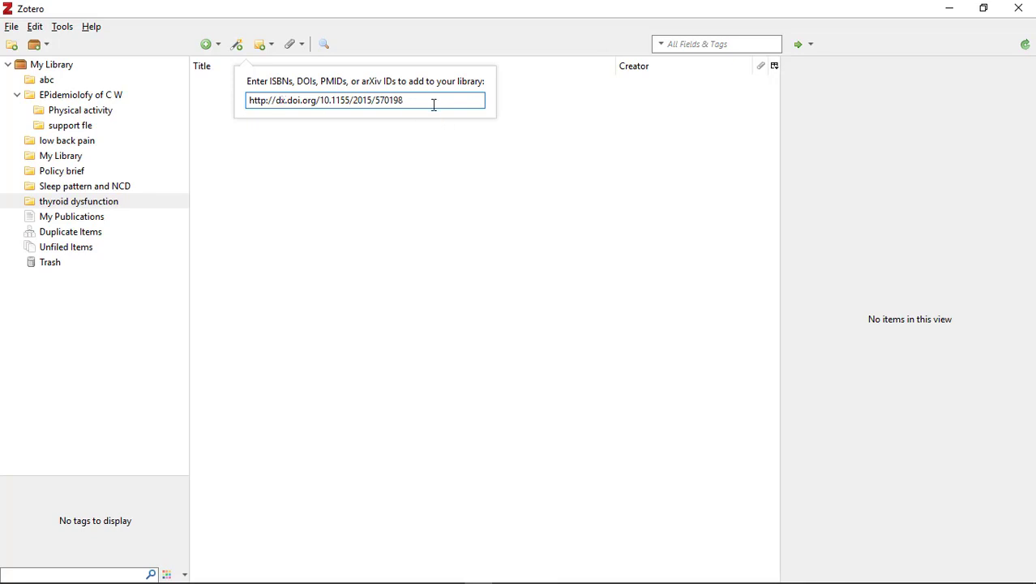
key(Return)
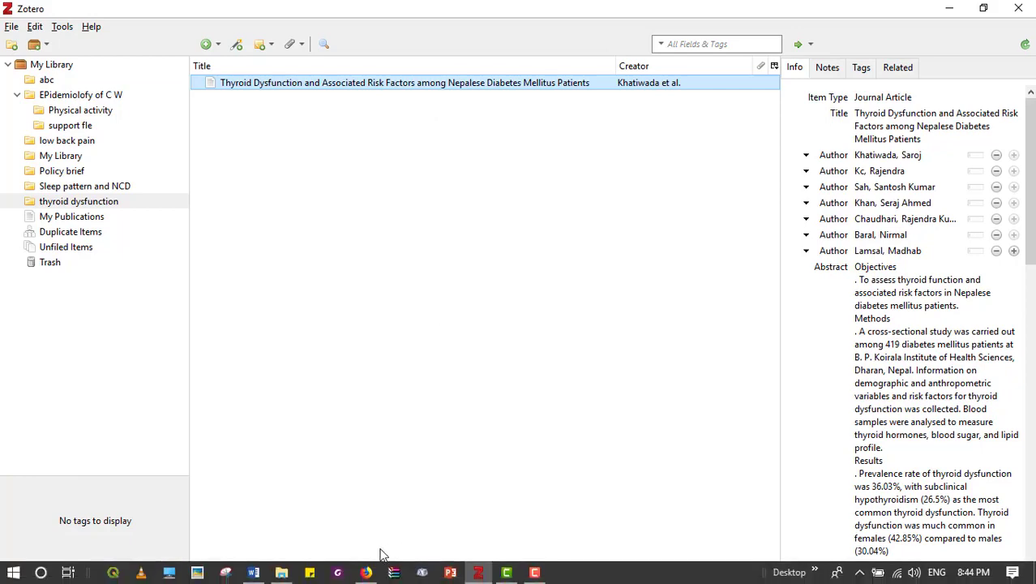
Select and copy the DOI on the JNMA Prevalence of Thyroid Disorder article, then return to Zotero.
click(381, 568)
click(617, 7)
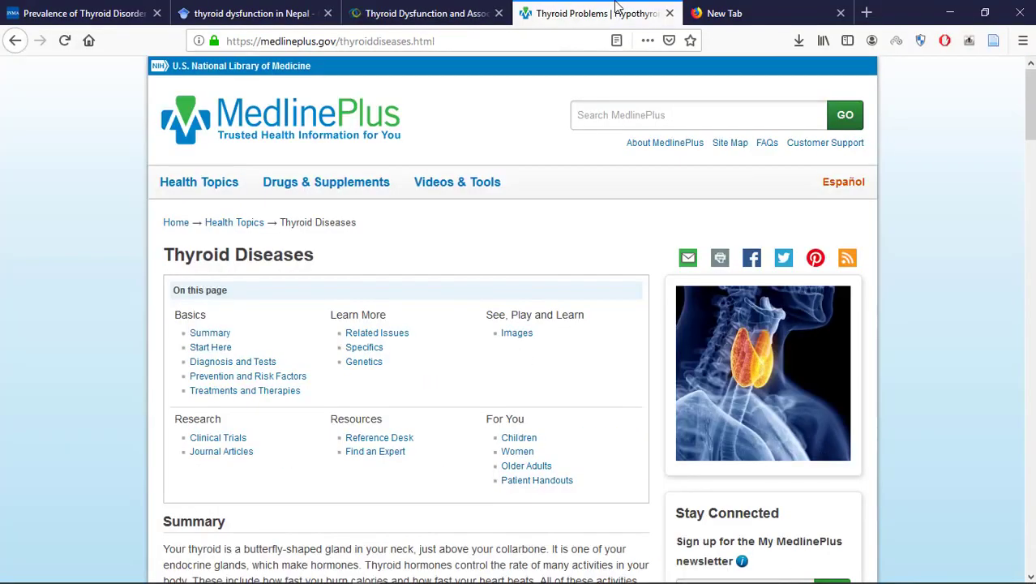
scroll(424, 364, down, 3)
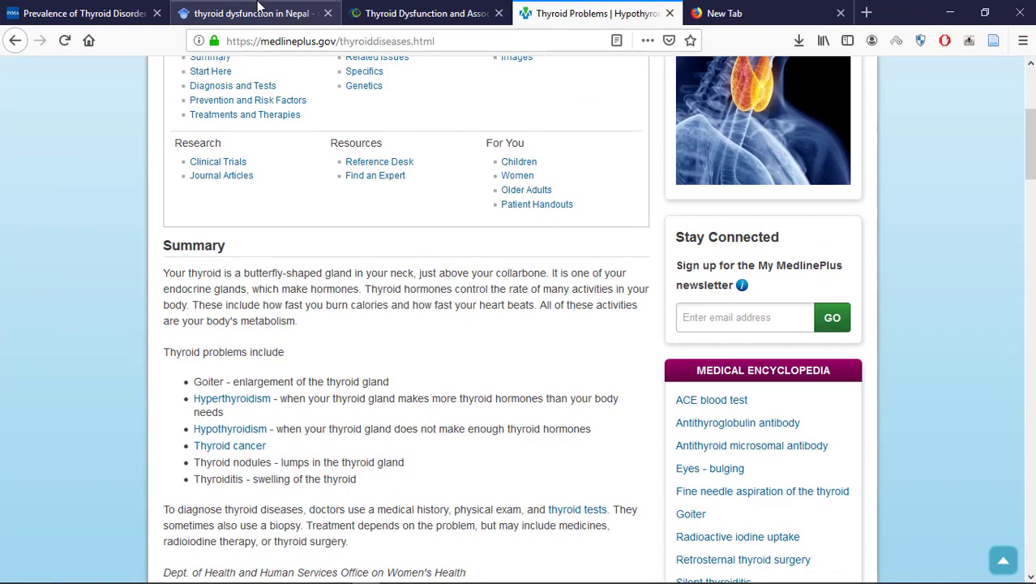
click(261, 10)
click(81, 13)
scroll(240, 229, up, 10)
scroll(240, 228, up, 5)
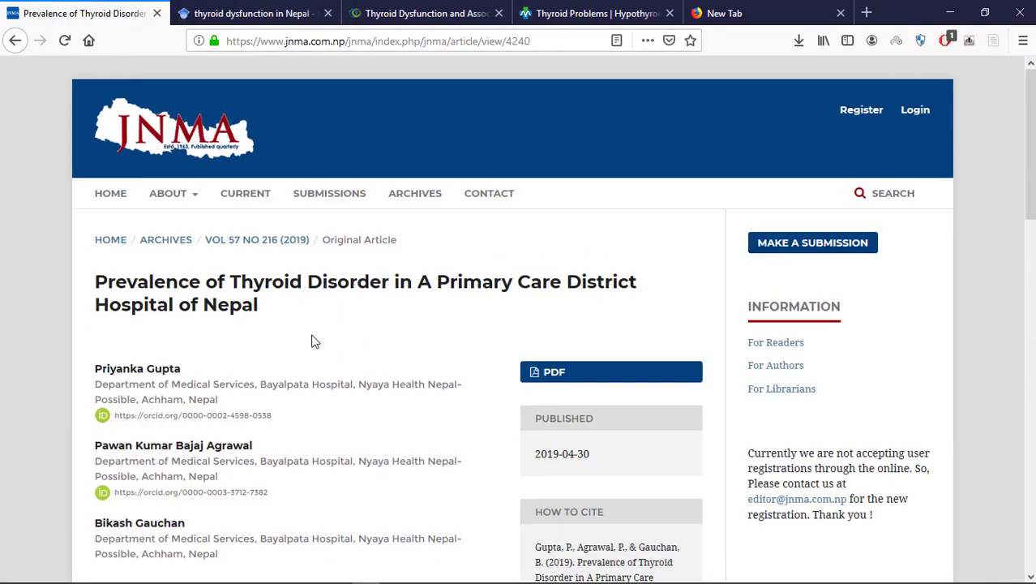
scroll(389, 440, down, 3)
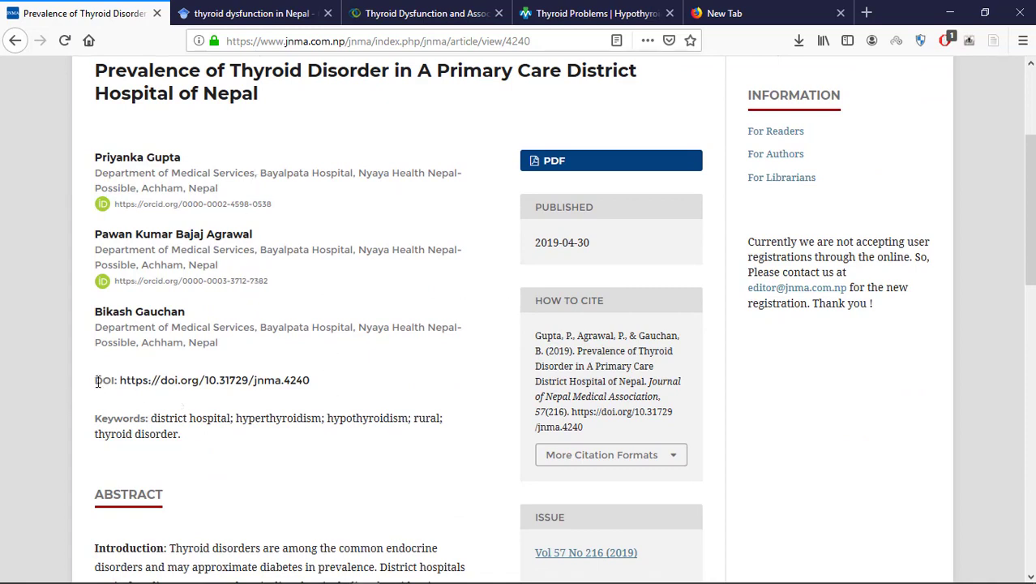
drag(120, 378, 121, 383)
key(ctrl+c)
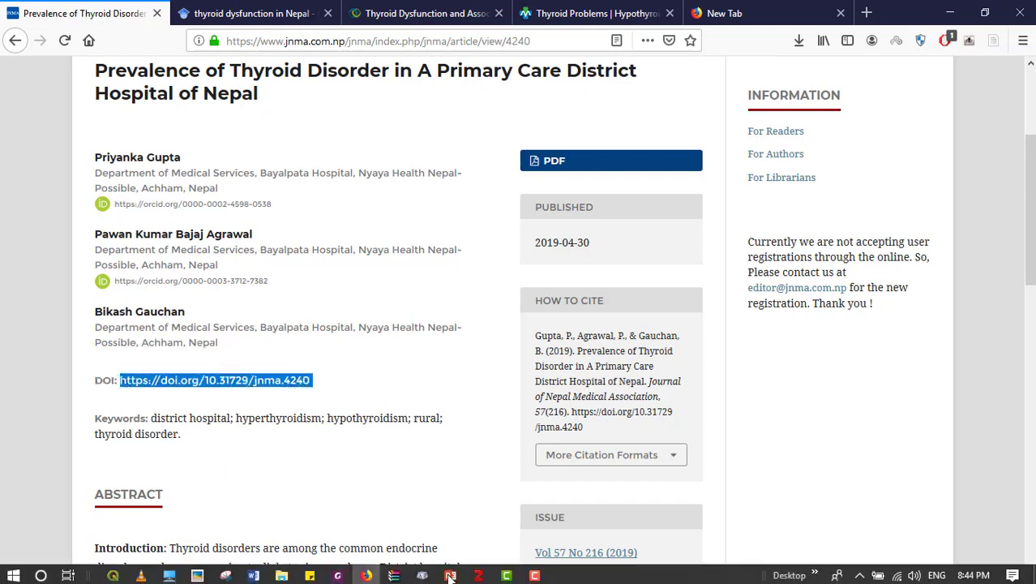
click(477, 576)
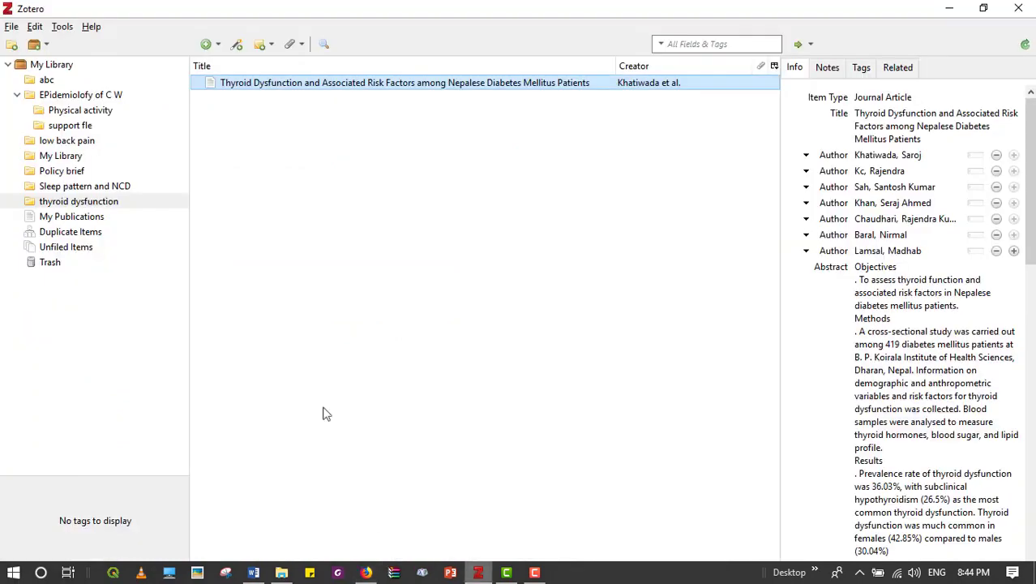
Paste the JNMA article's DOI into the Add Item(s) by Identifier entry.
click(238, 45)
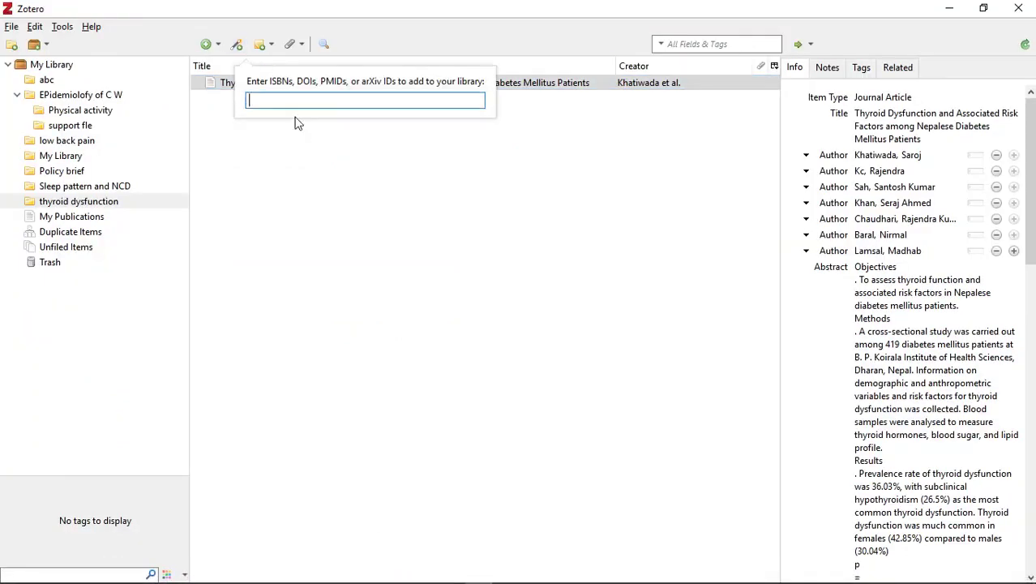
key(ctrl+v)
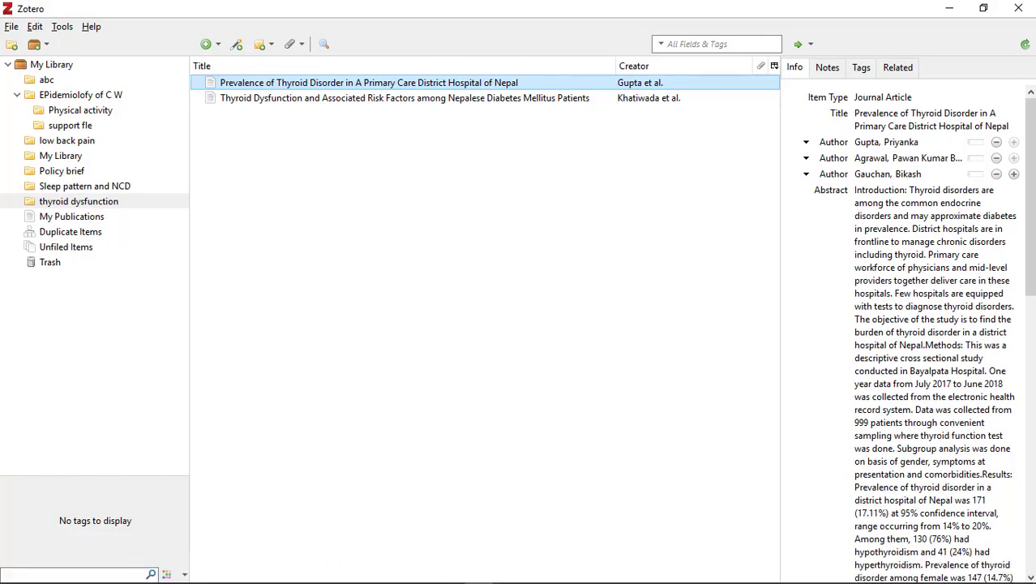
Select and copy PMID 23027459 on PubMed's Thyroid disorders page, then return to Zotero.
click(377, 577)
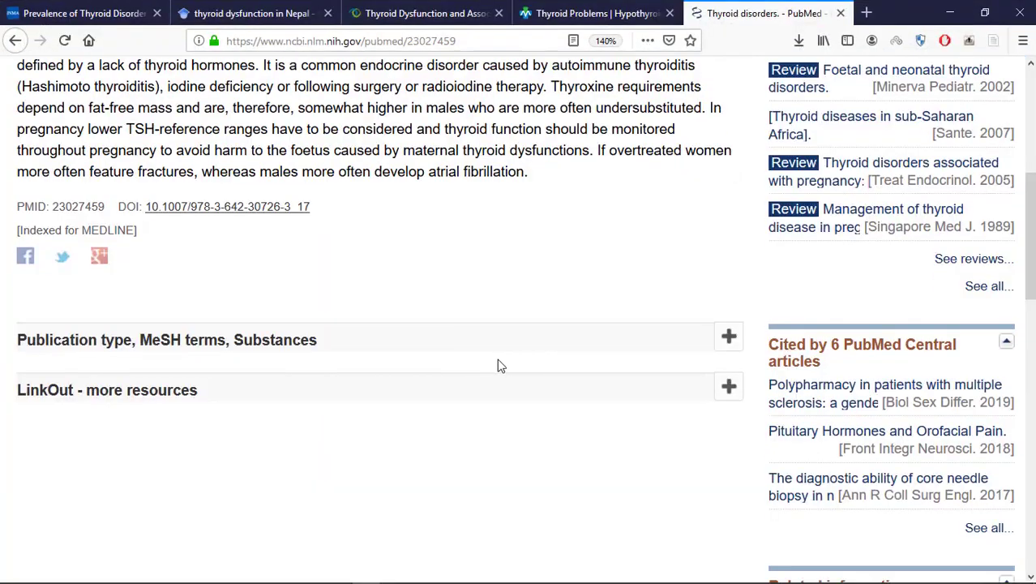
scroll(397, 345, up, 5)
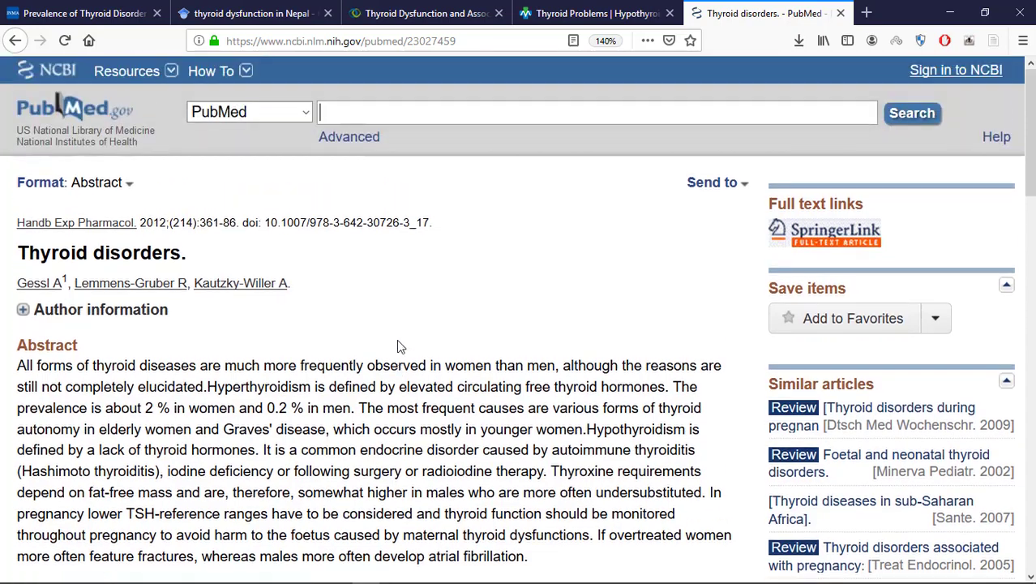
scroll(396, 339, down, 6)
scroll(396, 339, up, 2)
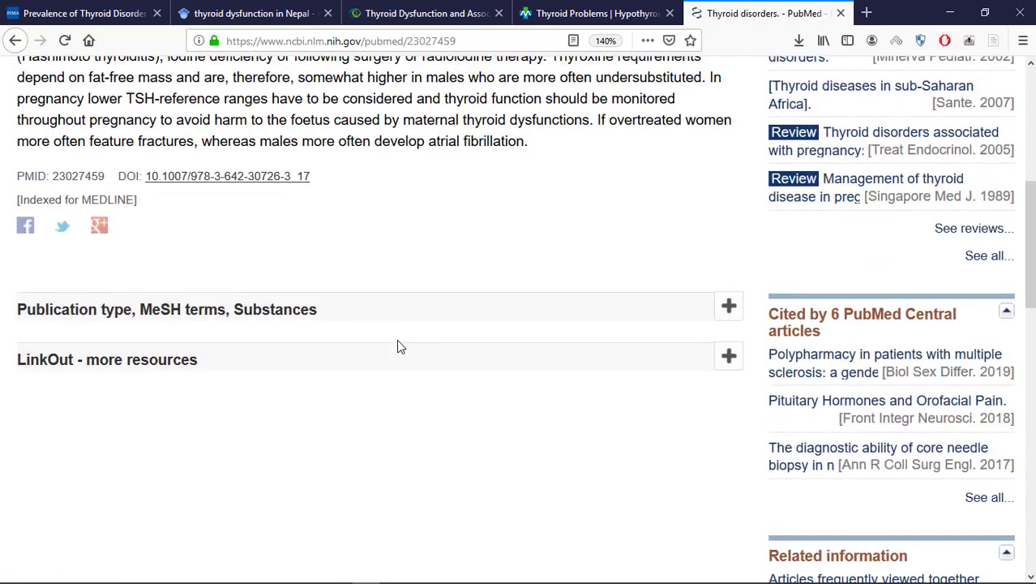
scroll(465, 204, up, 4)
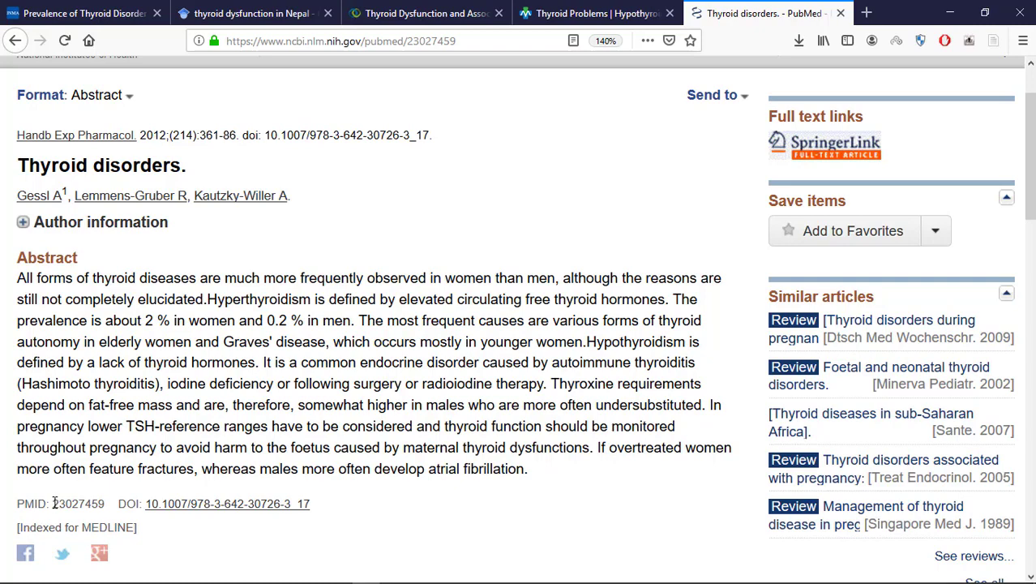
drag(54, 504, 117, 507)
key(ctrl+c)
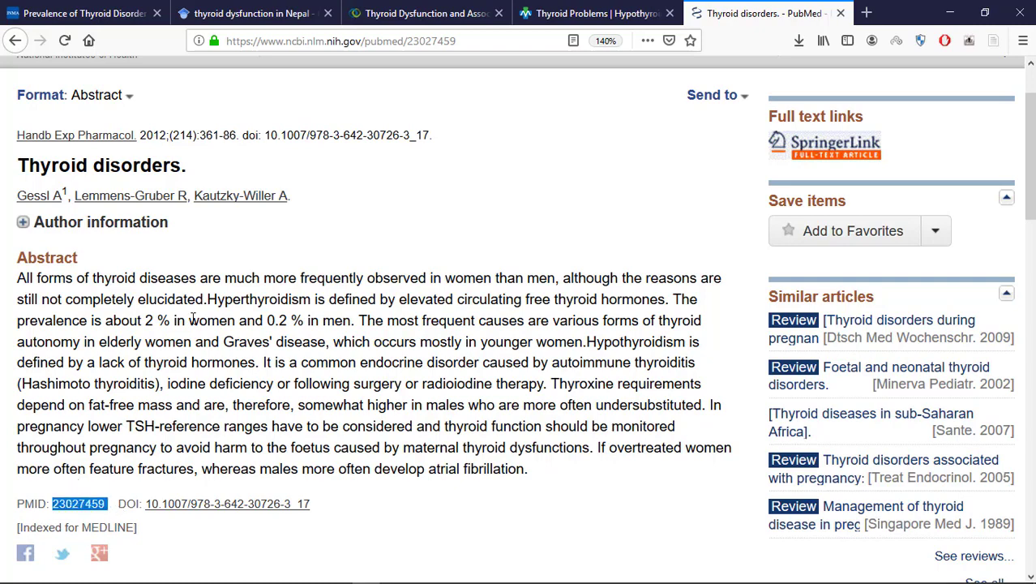
click(479, 573)
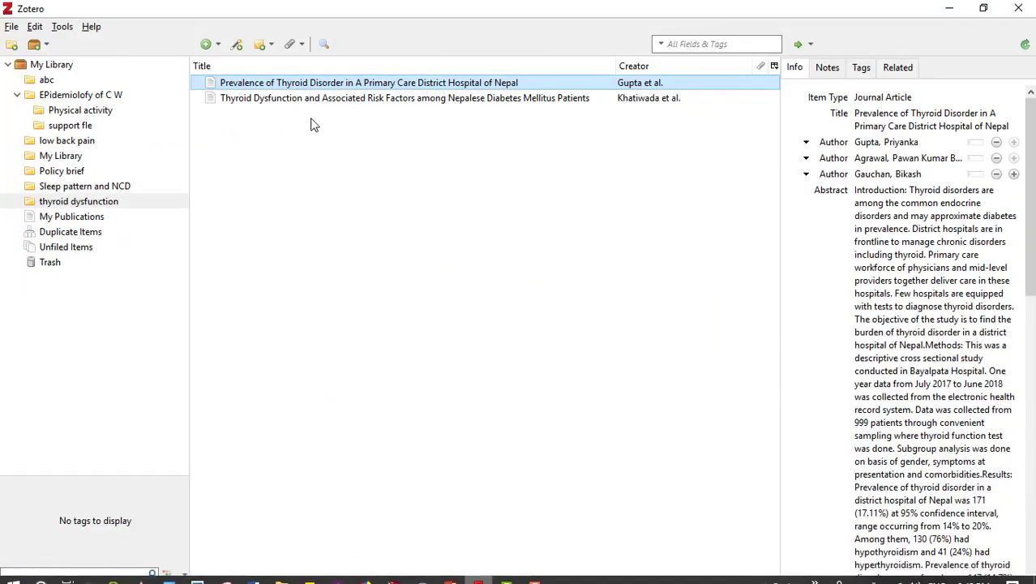
Import Gessl et al.'s Thyroid disorders article by pasting PMID 23027459 into the identifier entry.
click(236, 46)
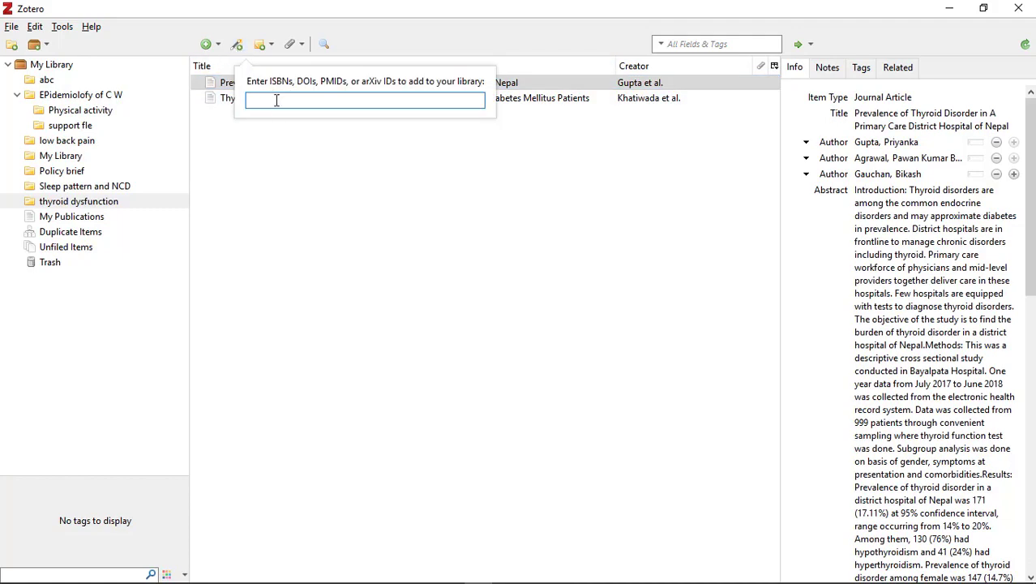
key(ctrl+v)
key(Return)
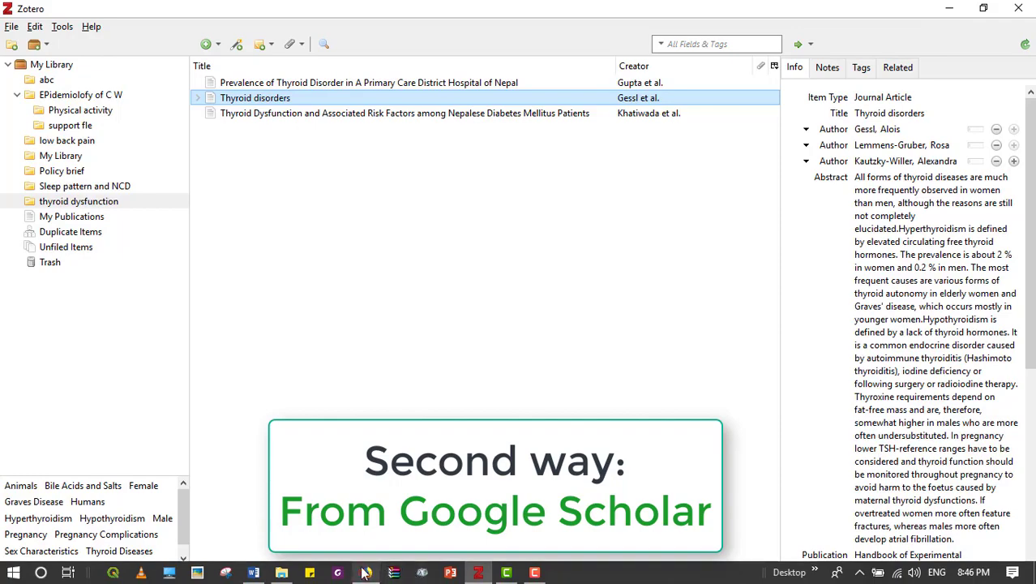
click(365, 574)
Save the infertile-women thyroid dysfunction article's RefMan citation from Google Scholar into the collection.
scroll(398, 391, down, 2)
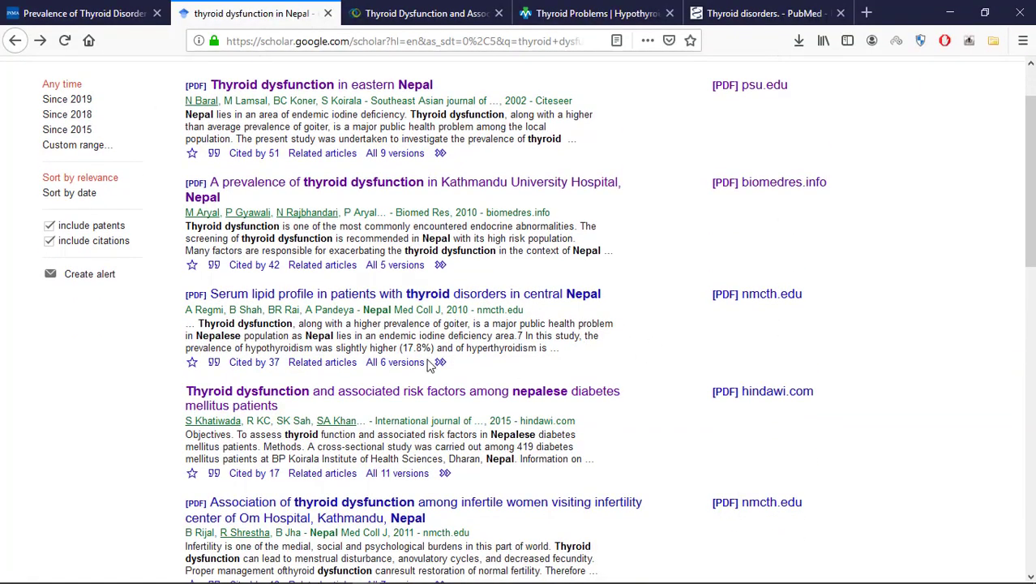
scroll(597, 398, up, 2)
scroll(597, 399, down, 4)
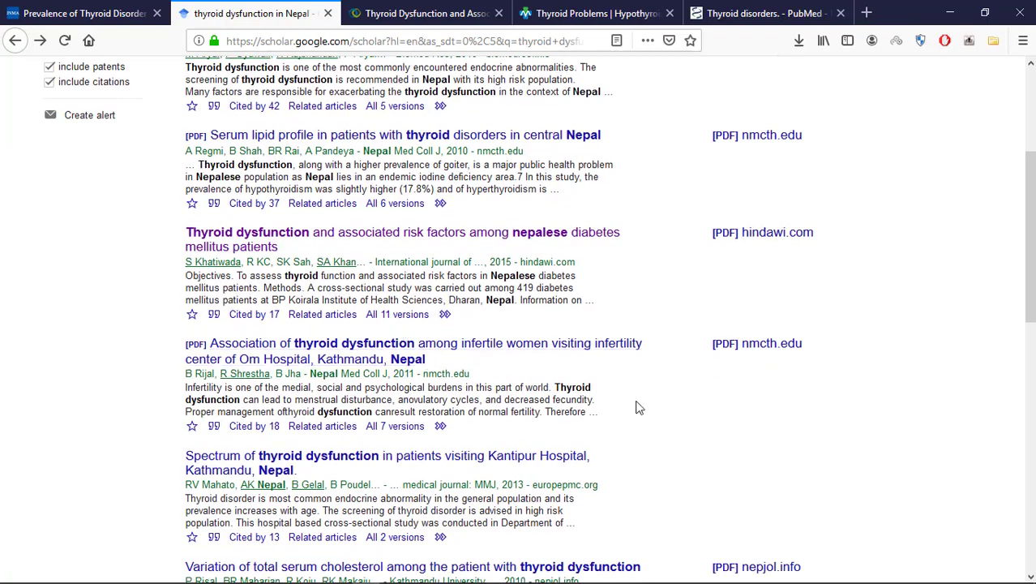
scroll(679, 208, up, 2)
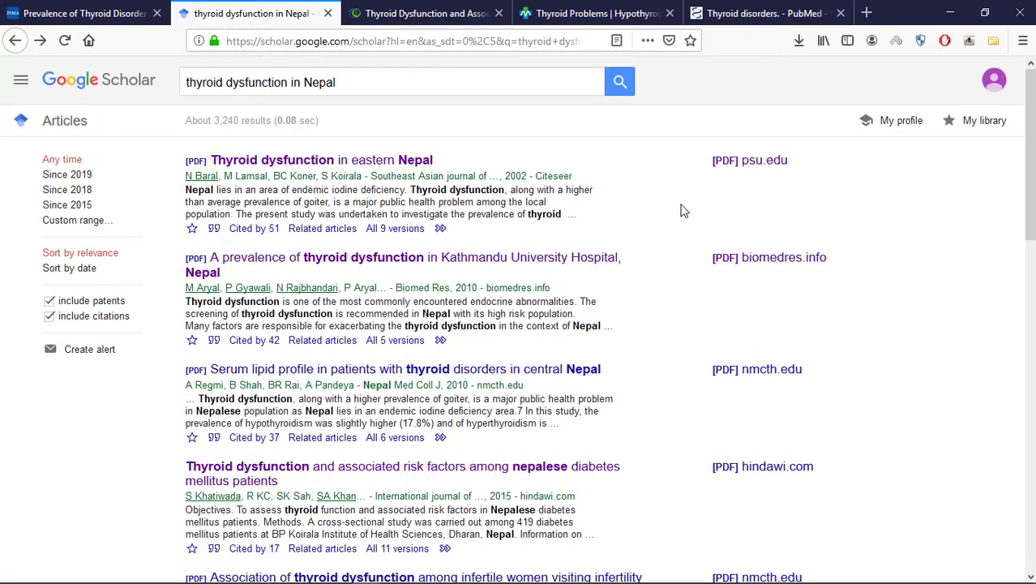
scroll(406, 394, down, 3)
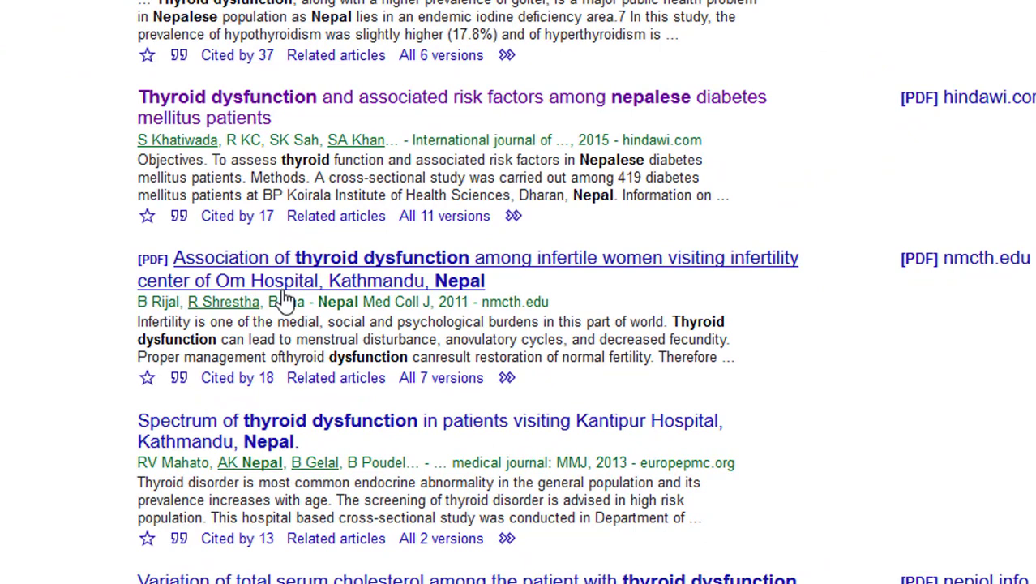
click(180, 381)
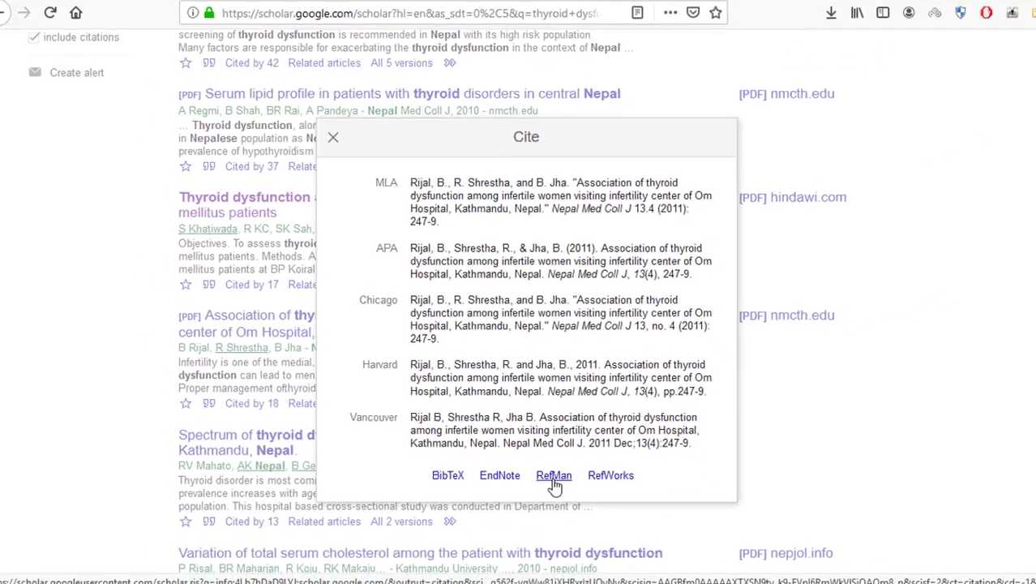
click(554, 479)
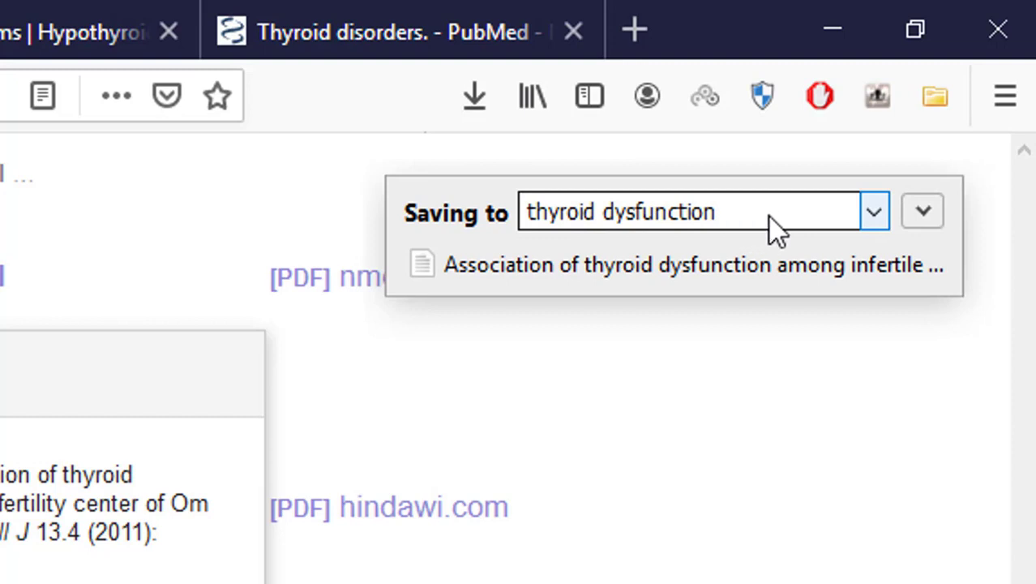
key(Return)
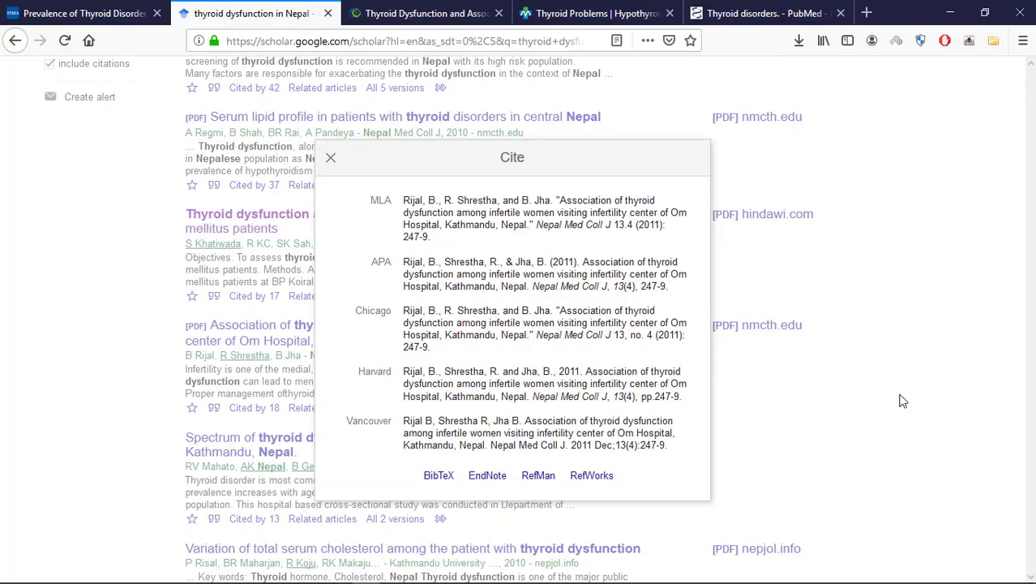
key(alt+Tab)
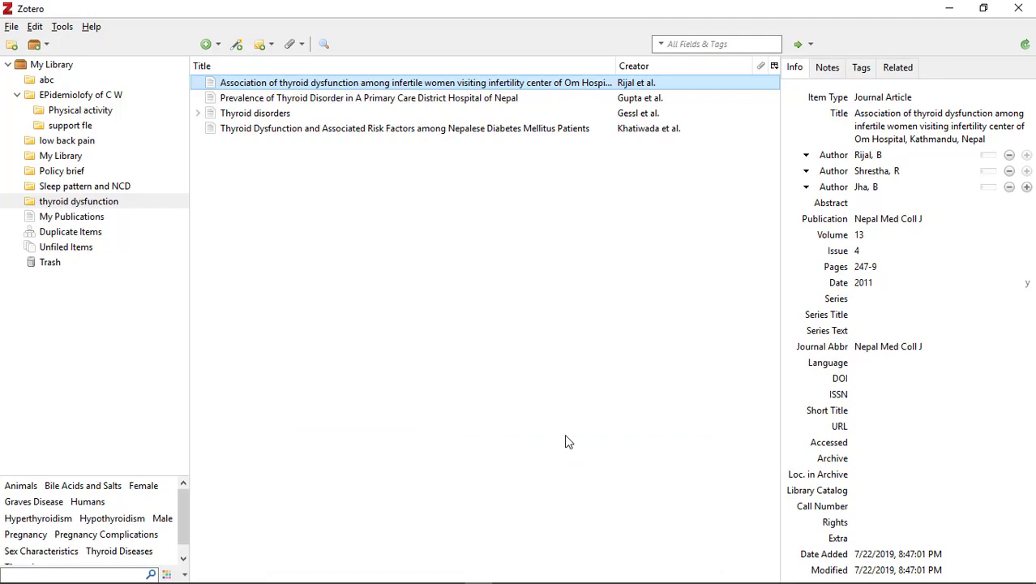
Drag the downloaded PDF from Downloads into the thyroid dysfunction collection, creating the Kathmandu Valley waste-workers item.
mouse_move(364, 580)
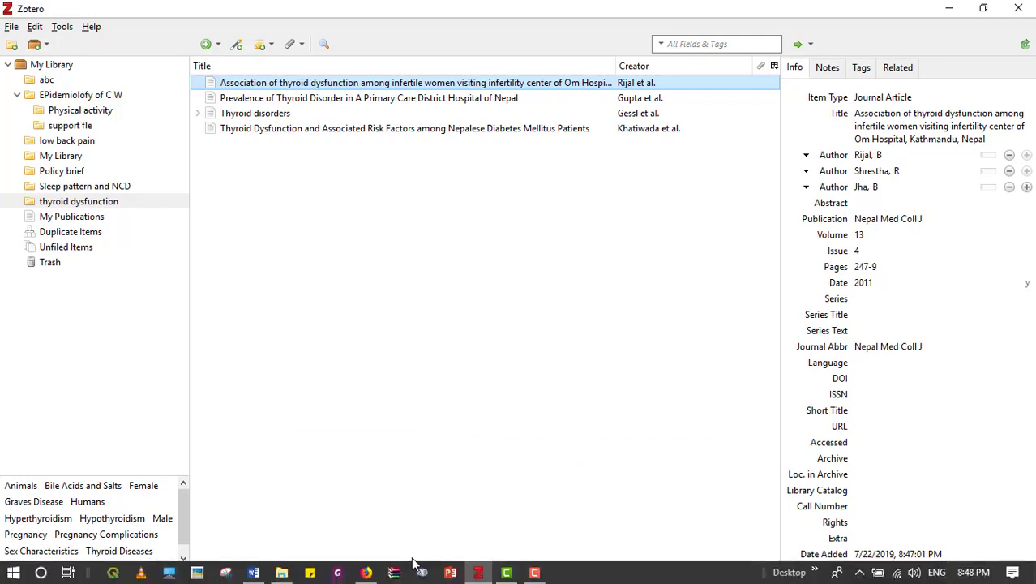
click(284, 572)
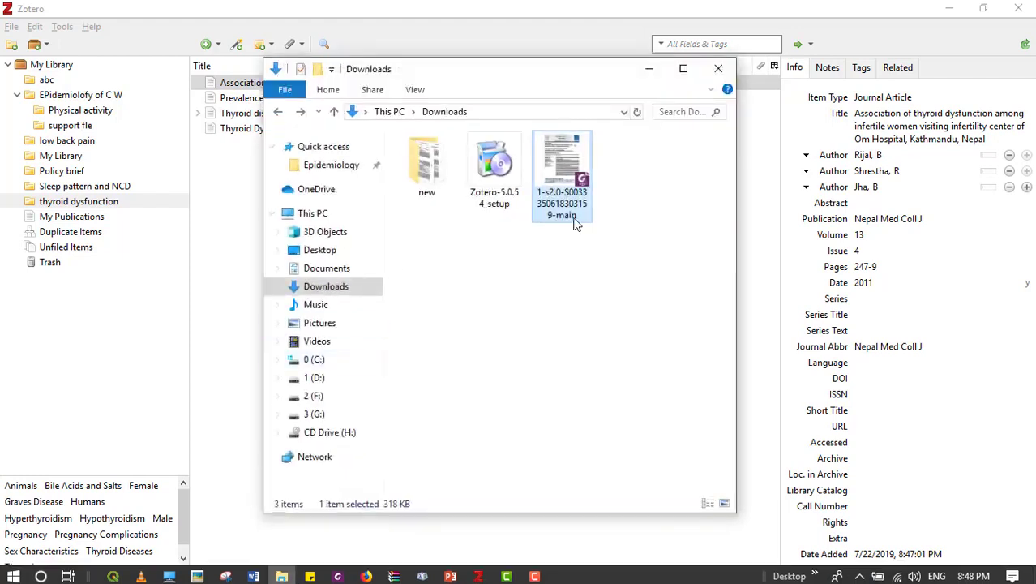
click(589, 168)
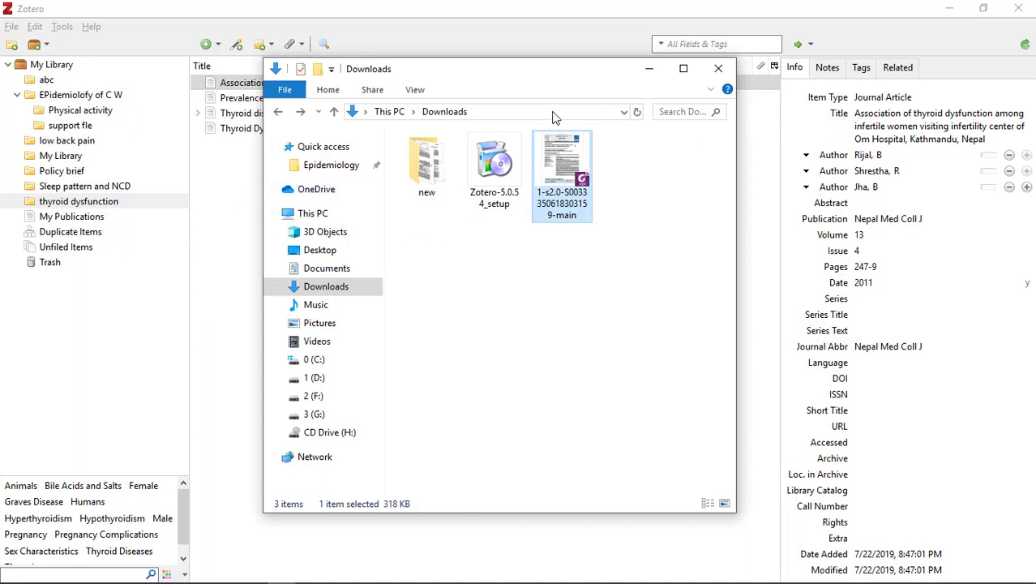
drag(515, 73, 820, 123)
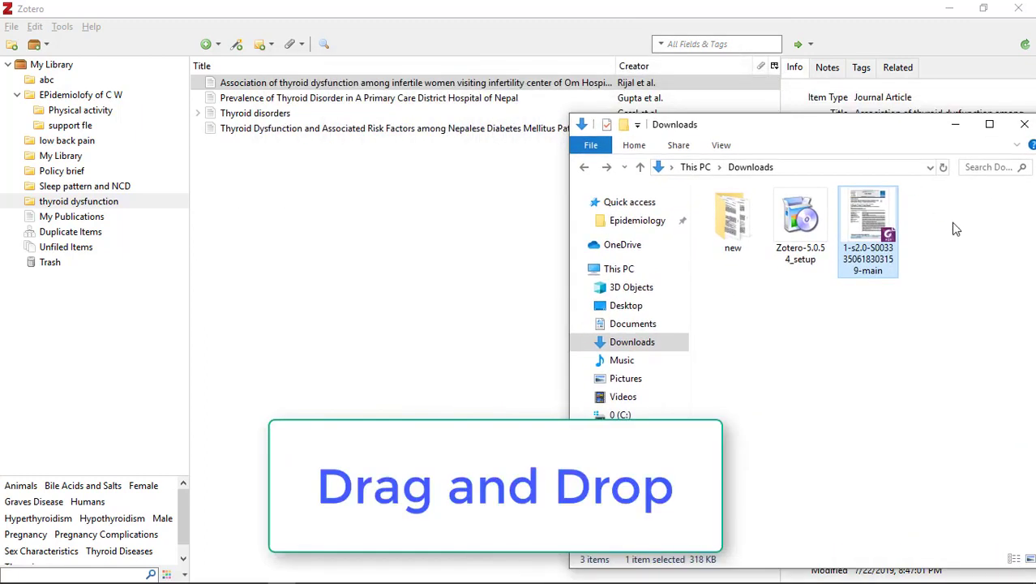
drag(871, 214, 409, 387)
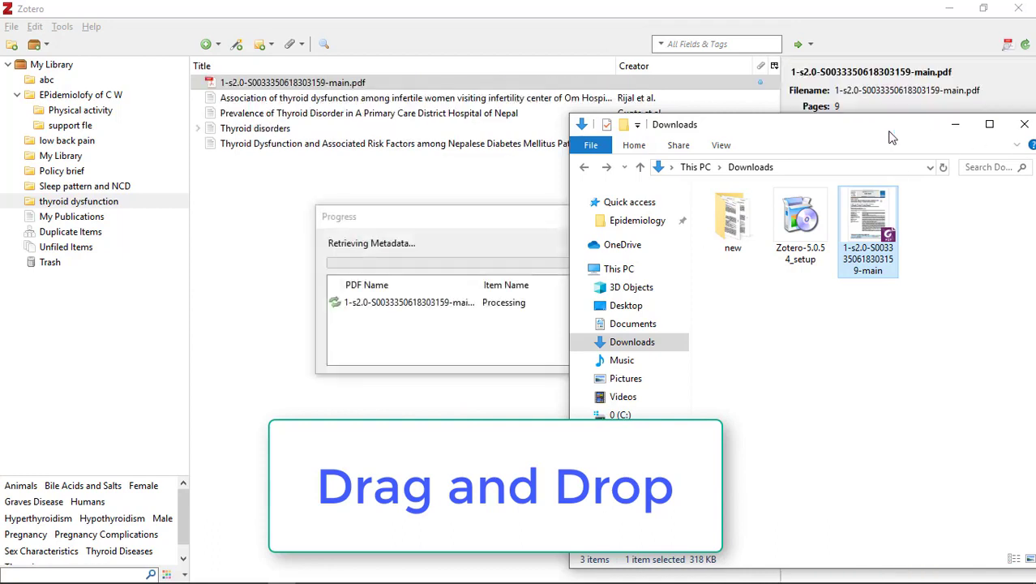
drag(928, 127, 839, 258)
click(868, 254)
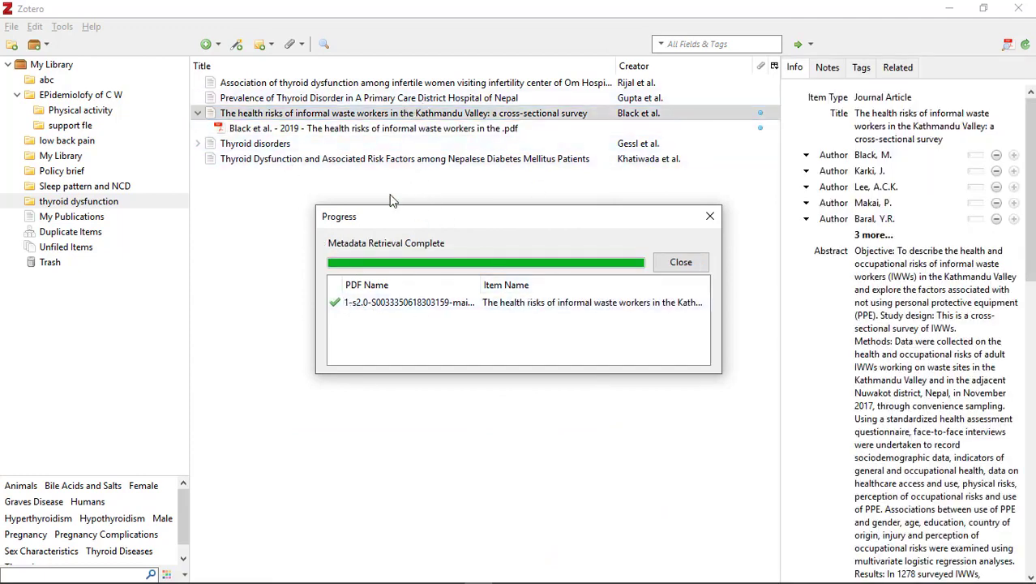
Dismiss the metadata retrieval report and add a new blank Journal Article to the collection.
click(711, 217)
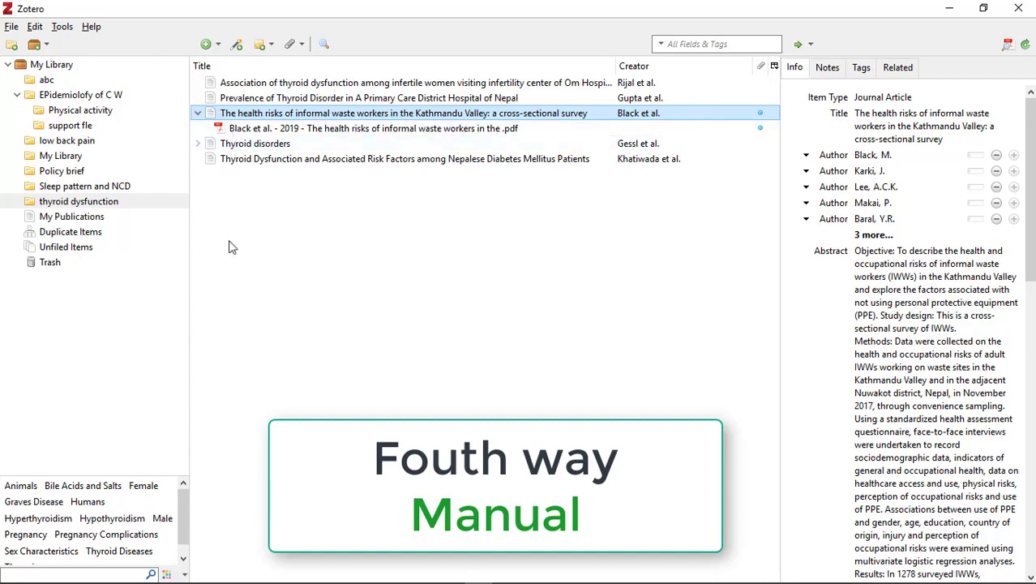
click(206, 46)
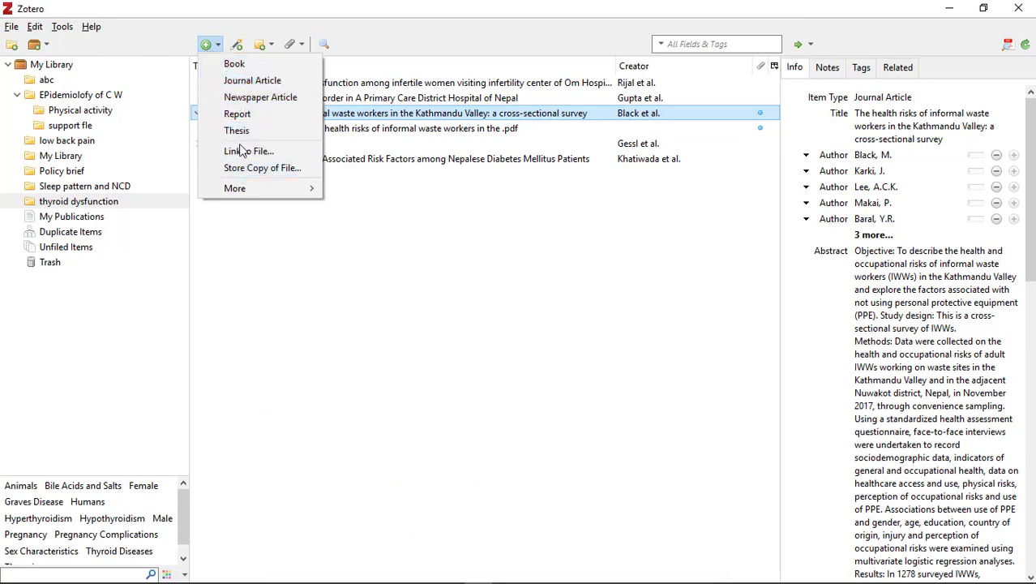
click(241, 84)
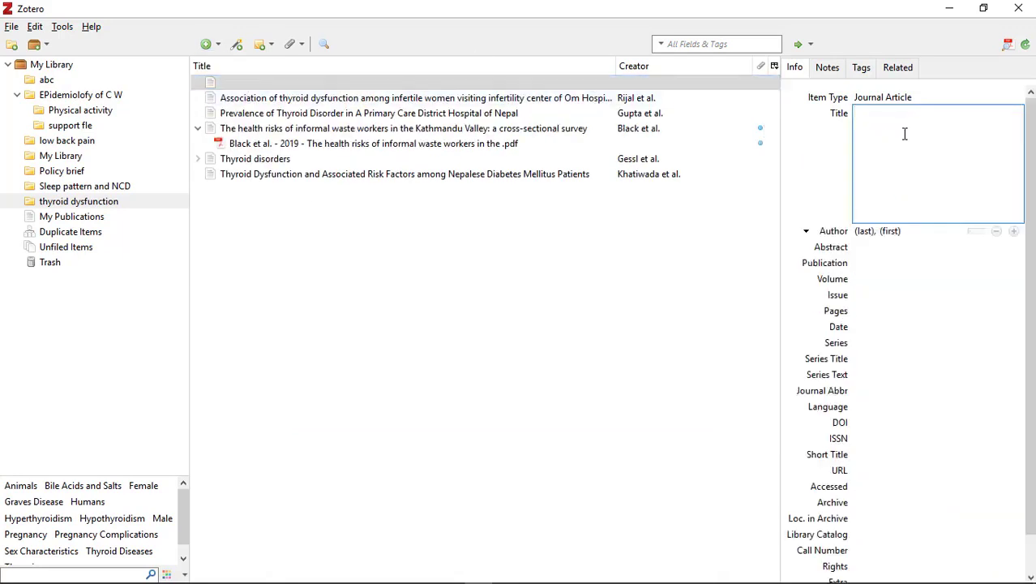
scroll(896, 492, down, 1)
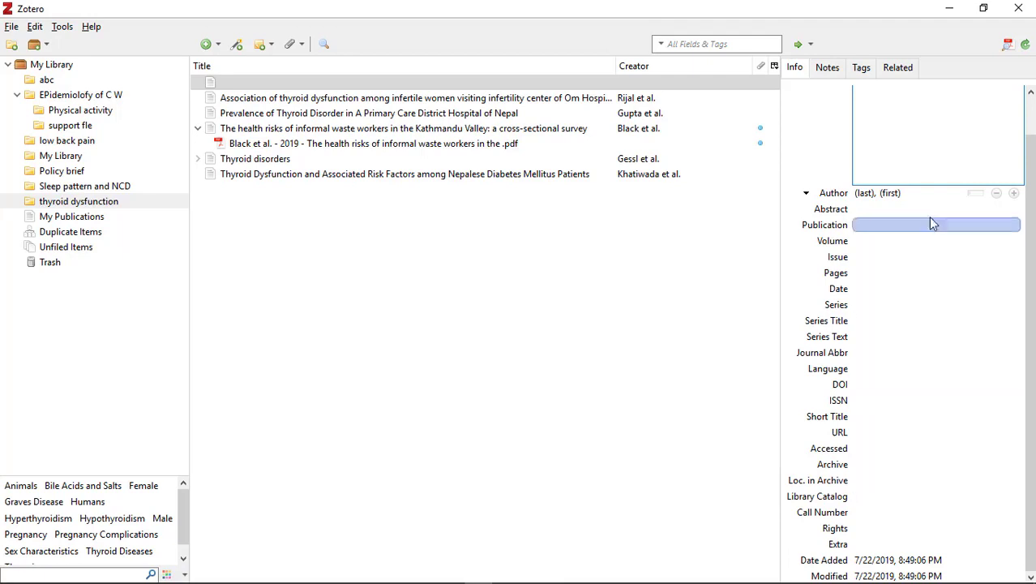
scroll(911, 308, up, 1)
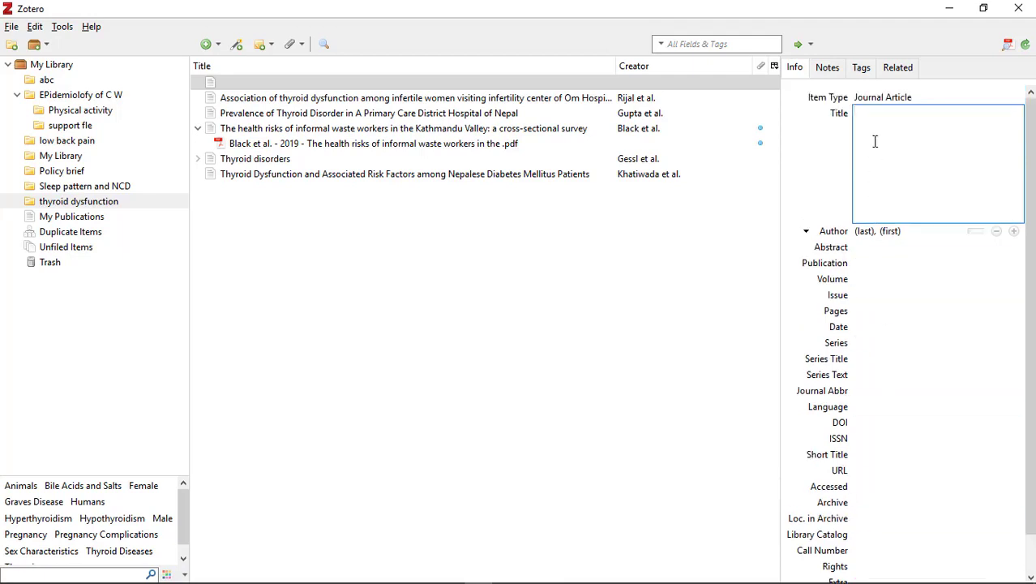
Title the manual Journal Article '----' and enter its author as a, b.
text(----)
click(863, 234)
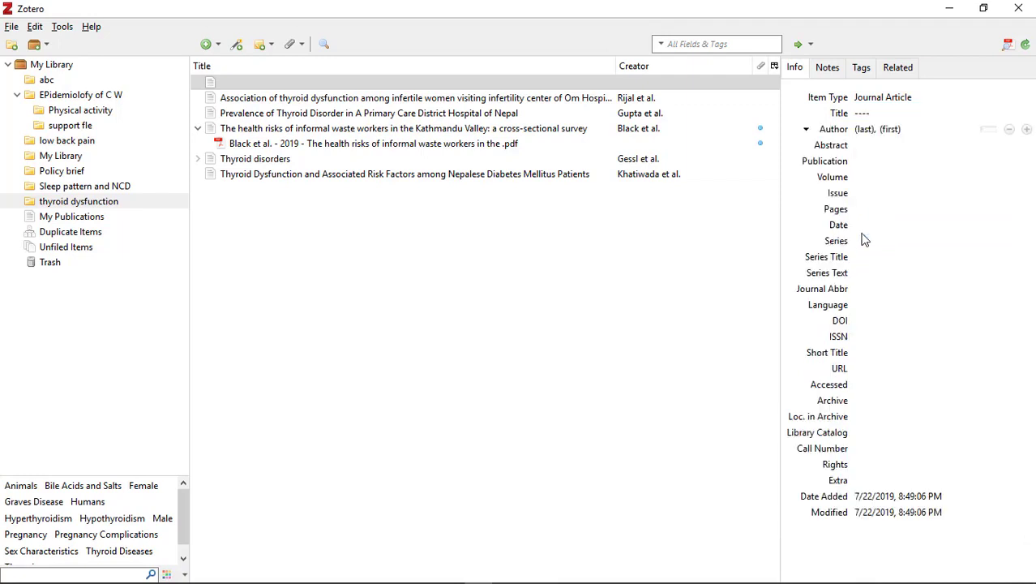
click(963, 130)
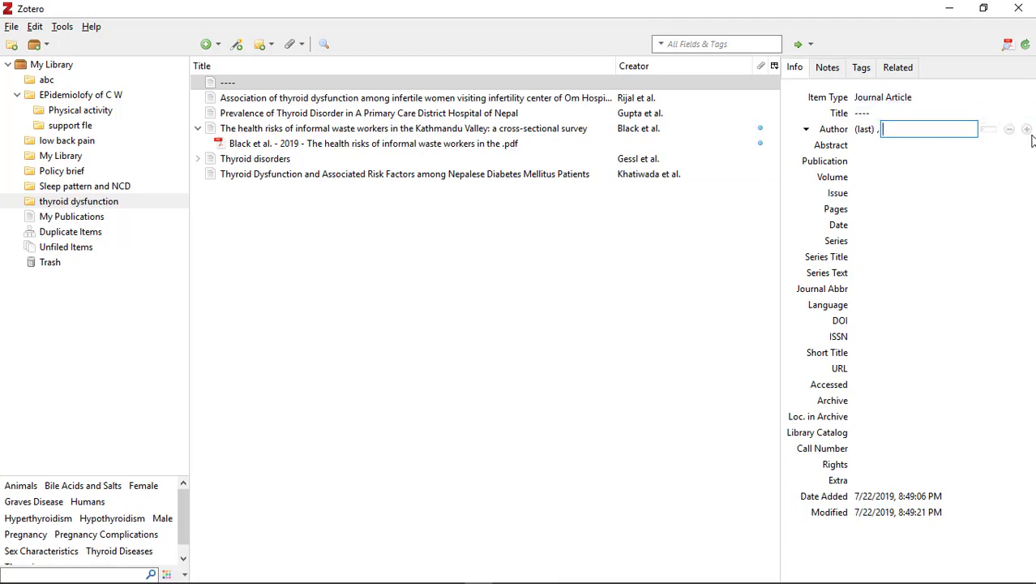
click(866, 131)
text(a)
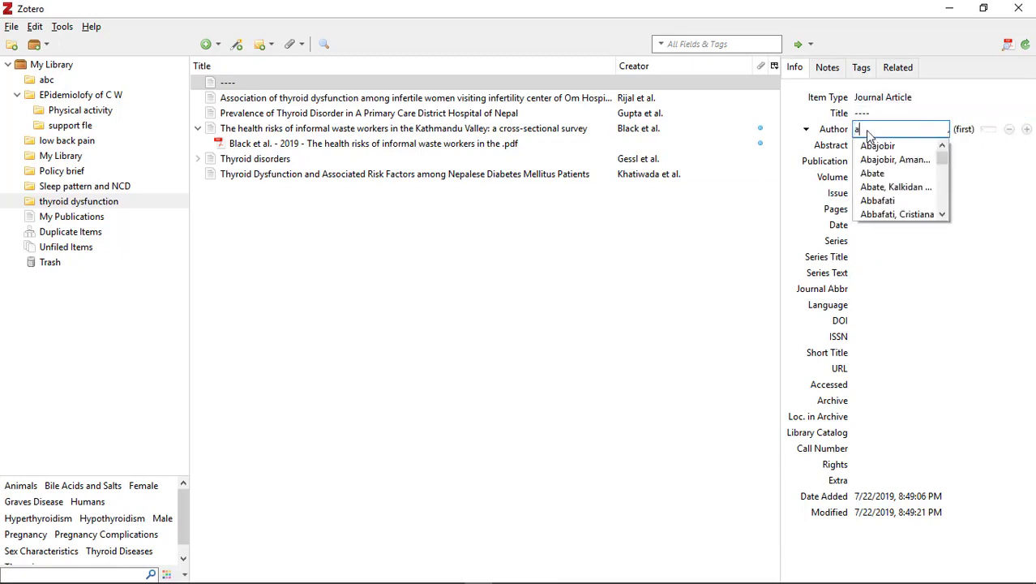
click(967, 131)
text(b)
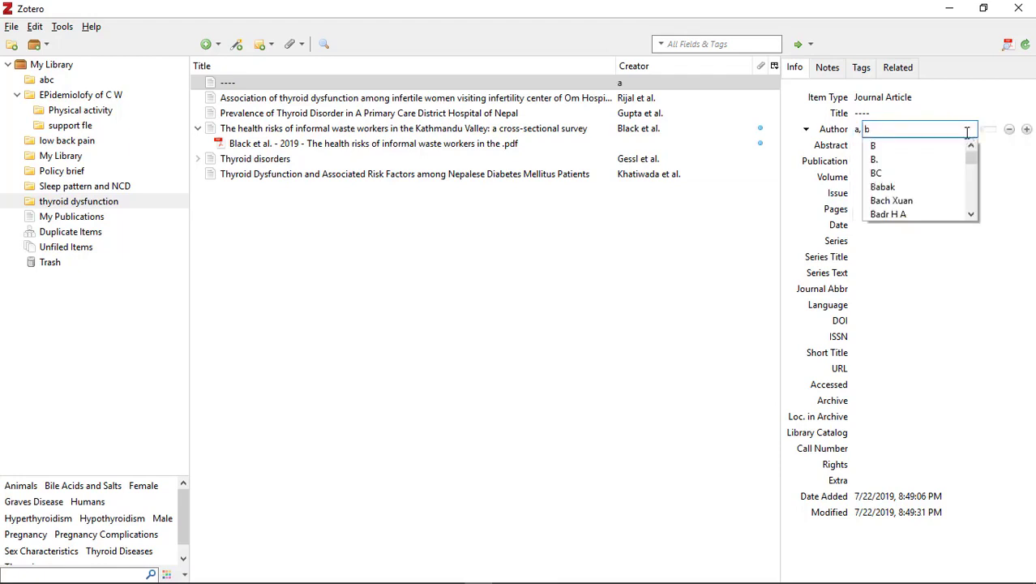
key(Escape)
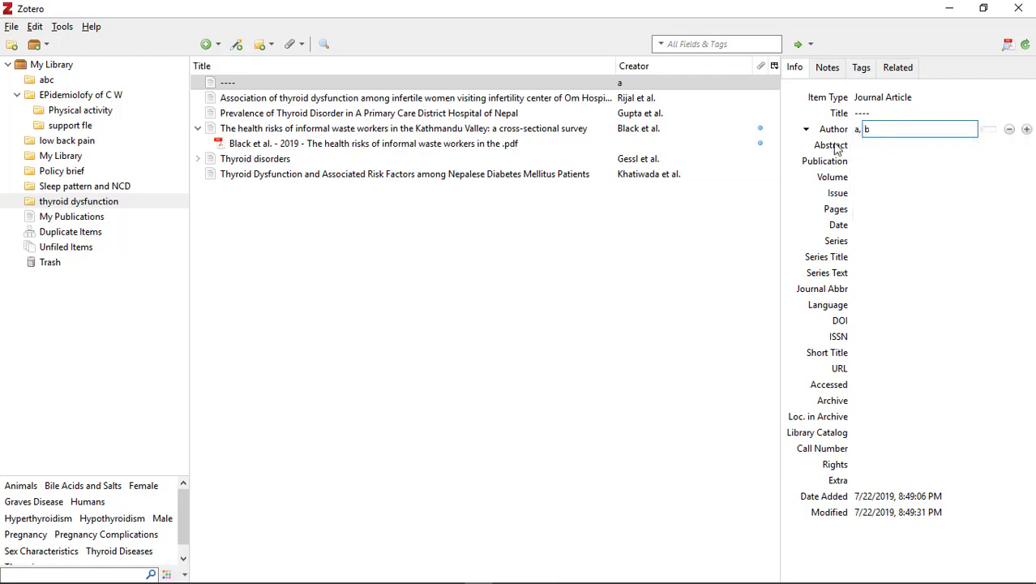
click(877, 186)
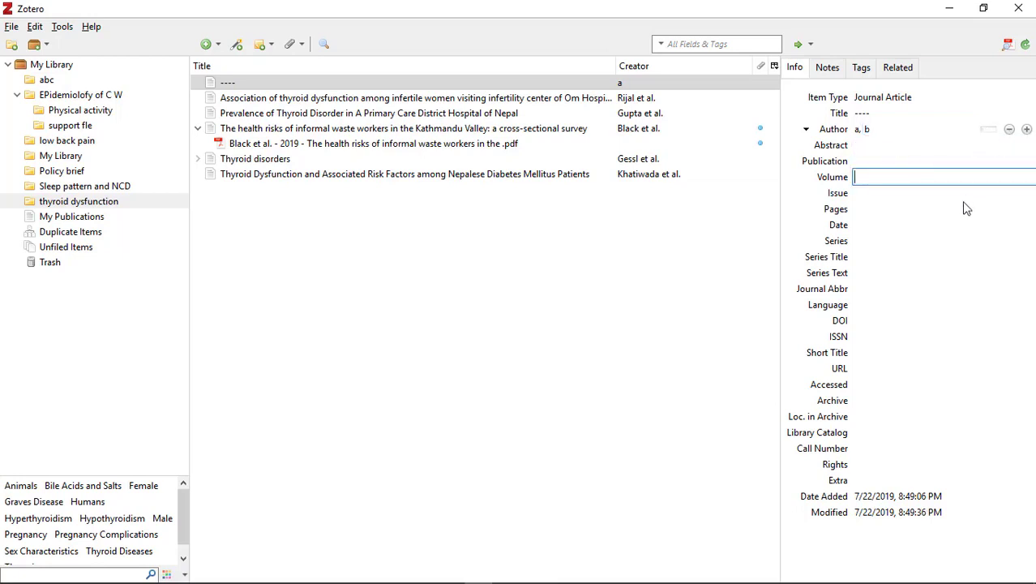
Add a second author row, step through Abstract, Volume, Issue, Pages and DOI, then minimize Zotero.
click(1026, 130)
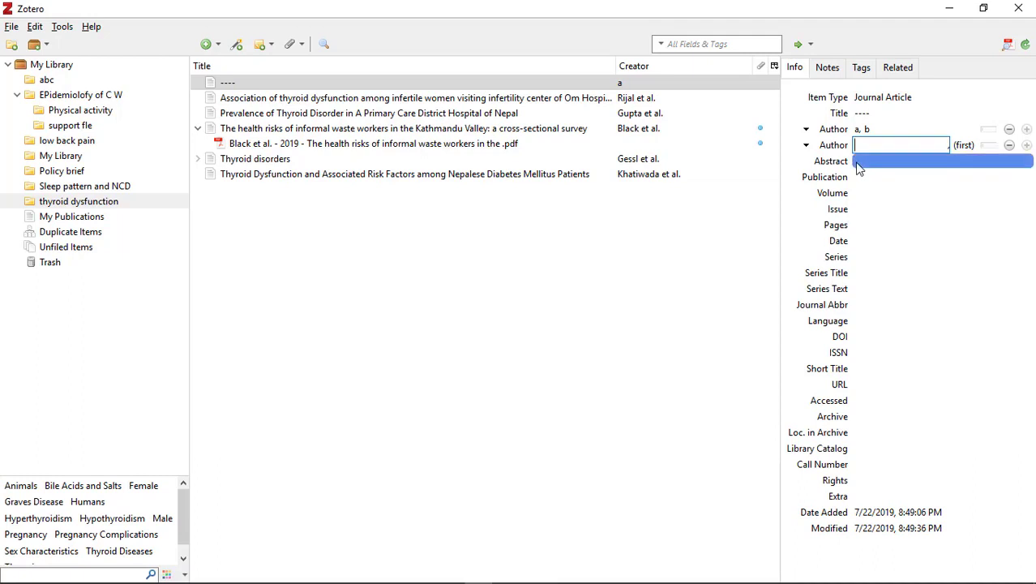
click(858, 162)
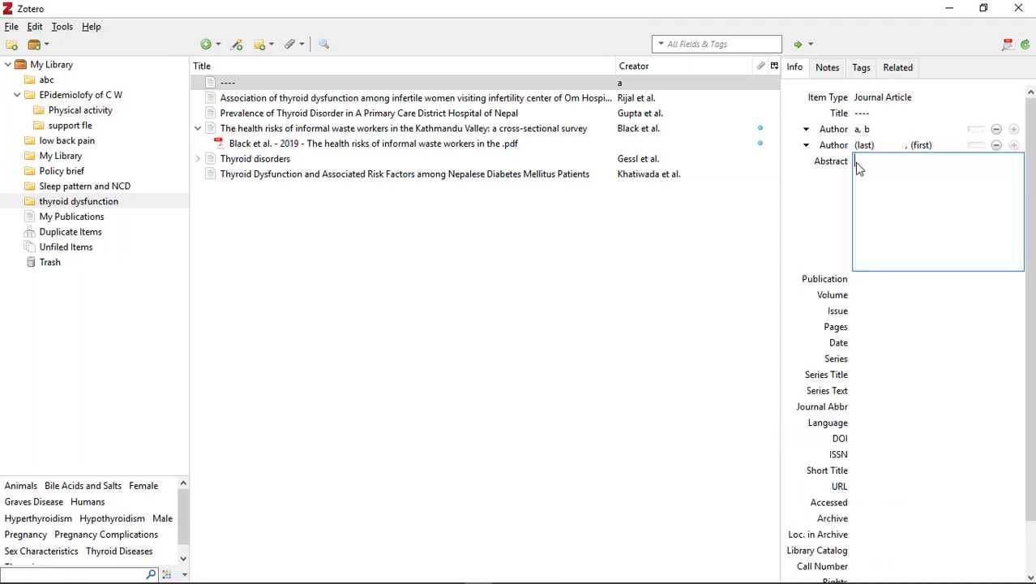
click(876, 296)
click(859, 213)
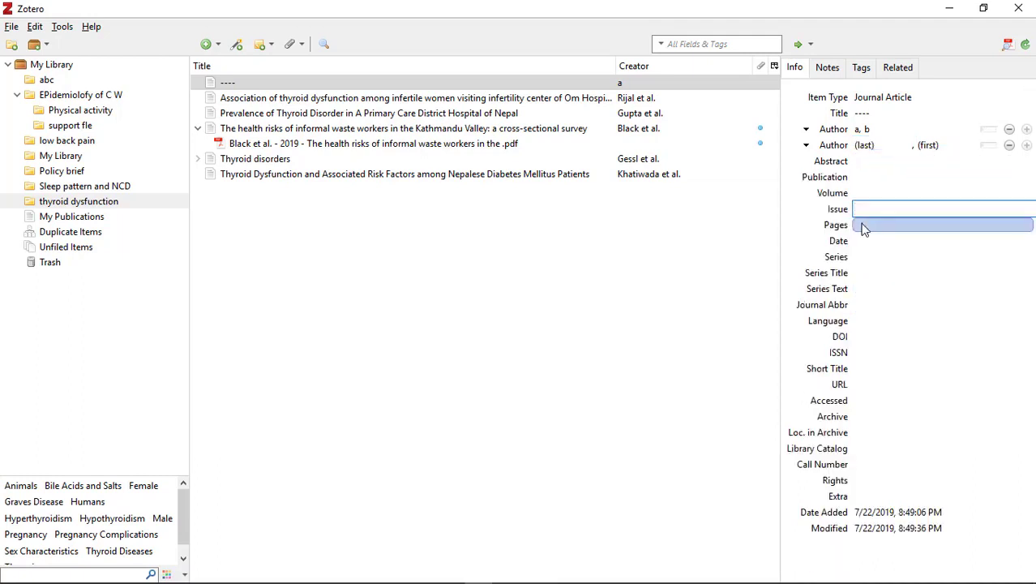
click(860, 225)
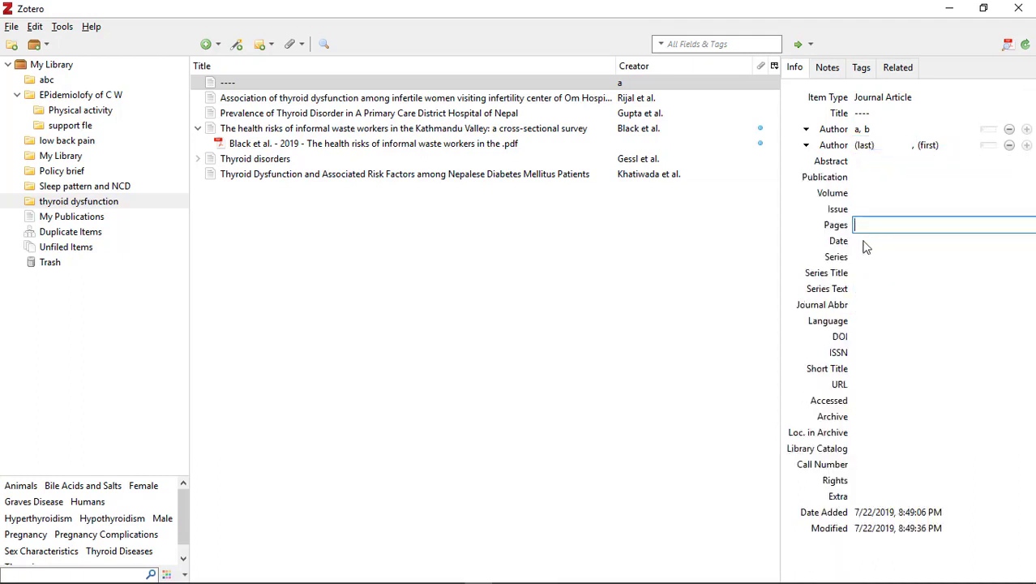
click(863, 337)
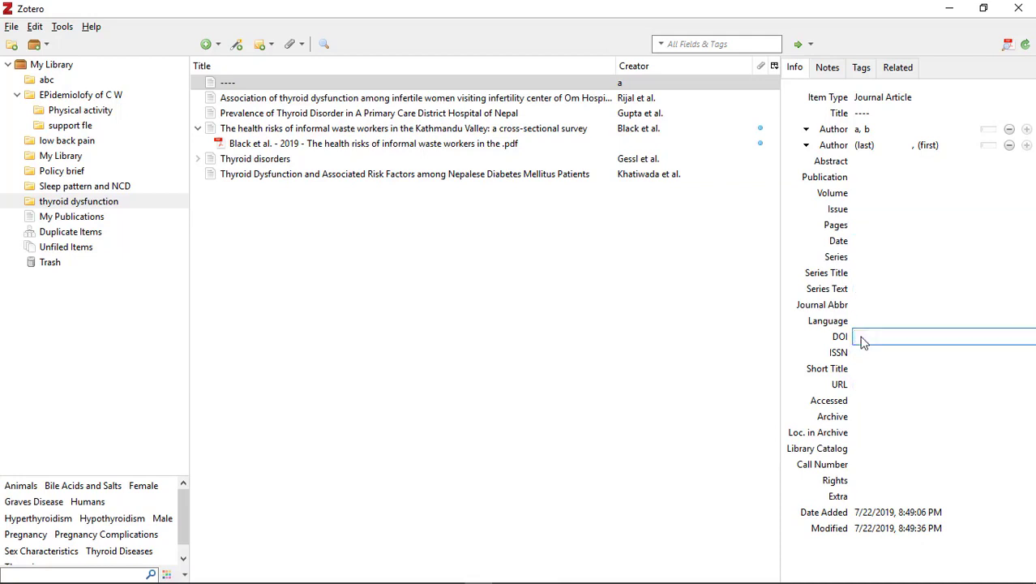
click(622, 406)
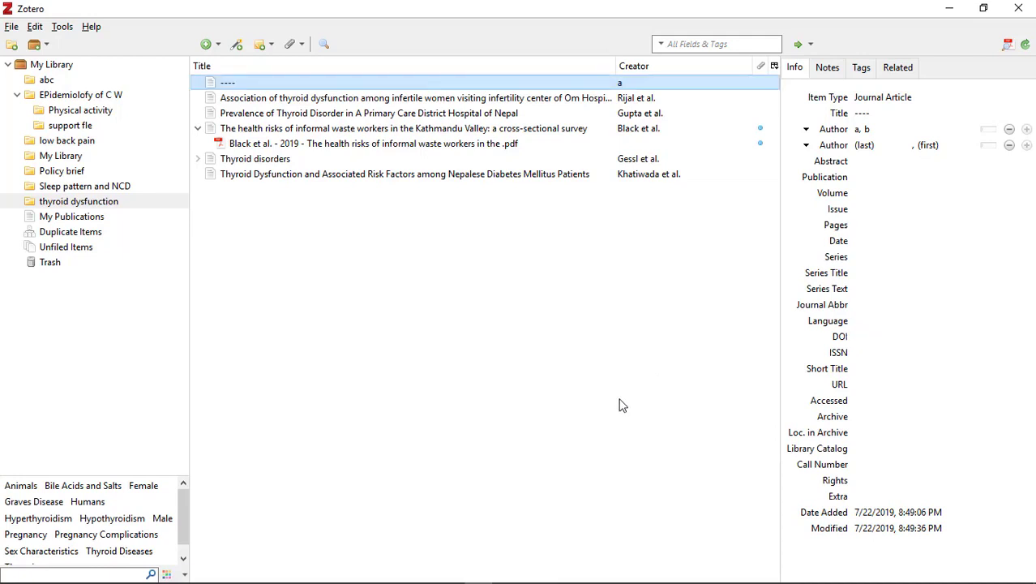
click(949, 8)
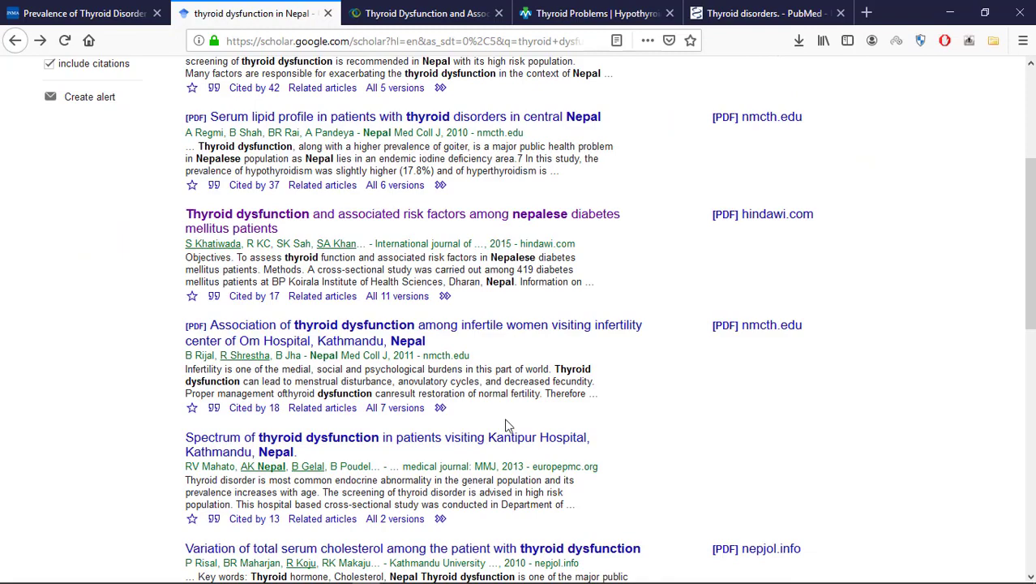
Save the MedlinePlus Thyroid Diseases page via the Zotero connector into the Thyroid dysfunction collection.
click(551, 12)
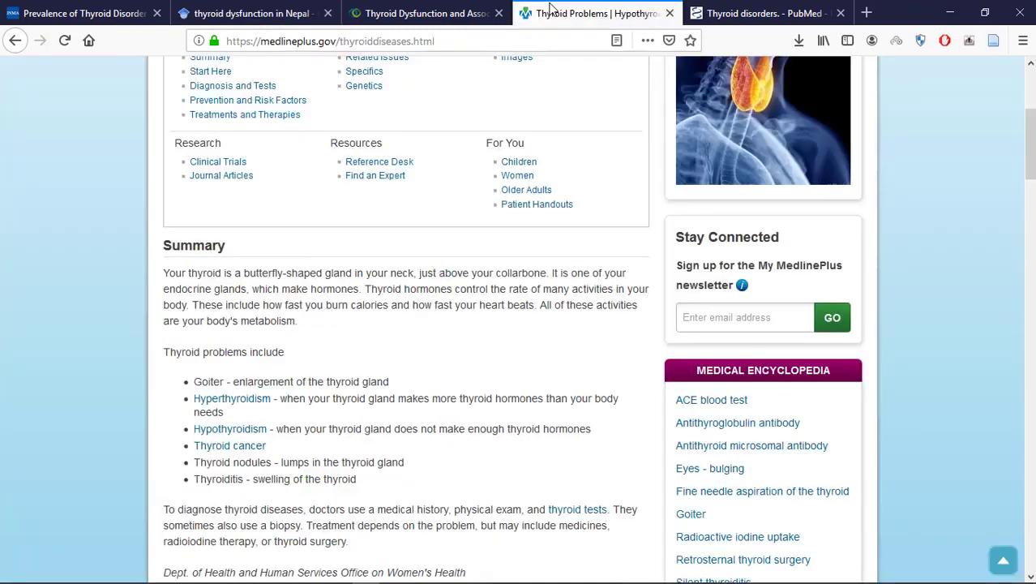
scroll(442, 345, up, 3)
scroll(521, 393, down, 3)
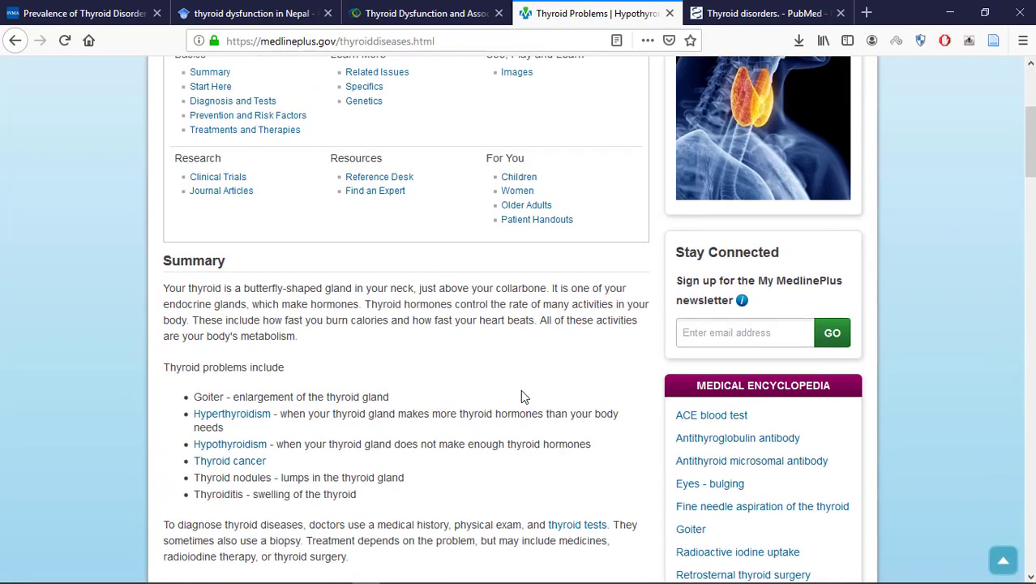
scroll(521, 393, up, 3)
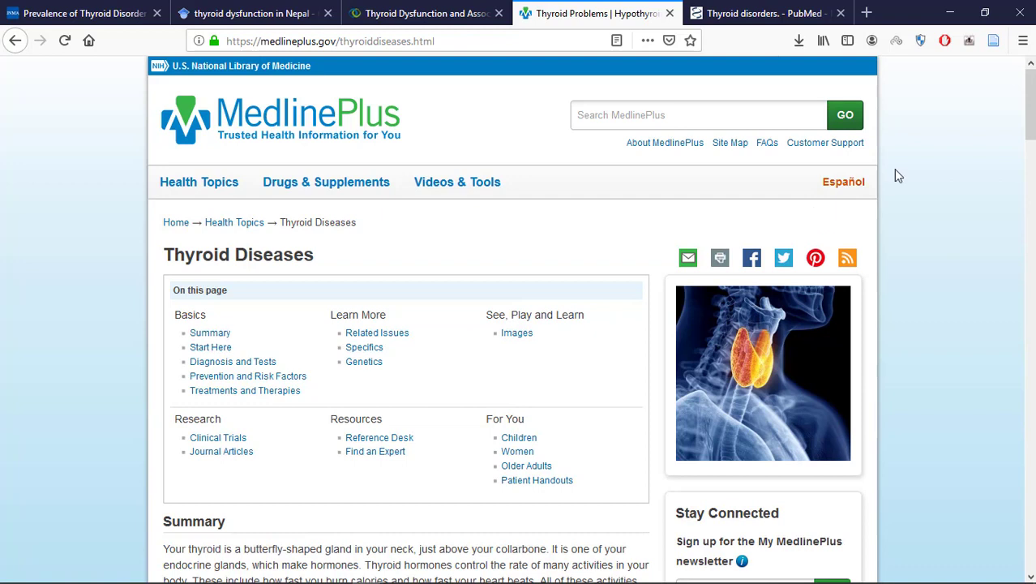
click(994, 42)
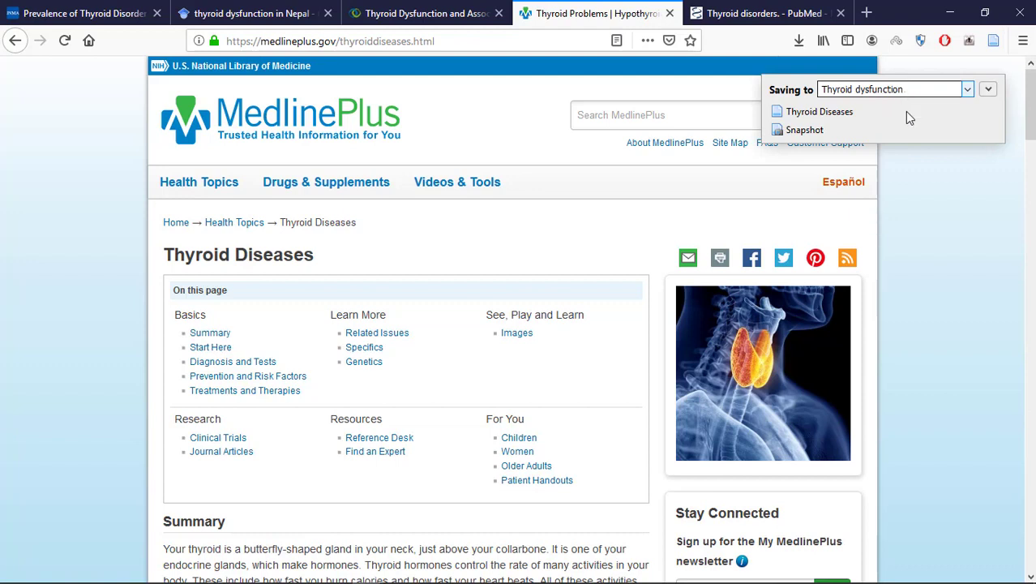
click(905, 89)
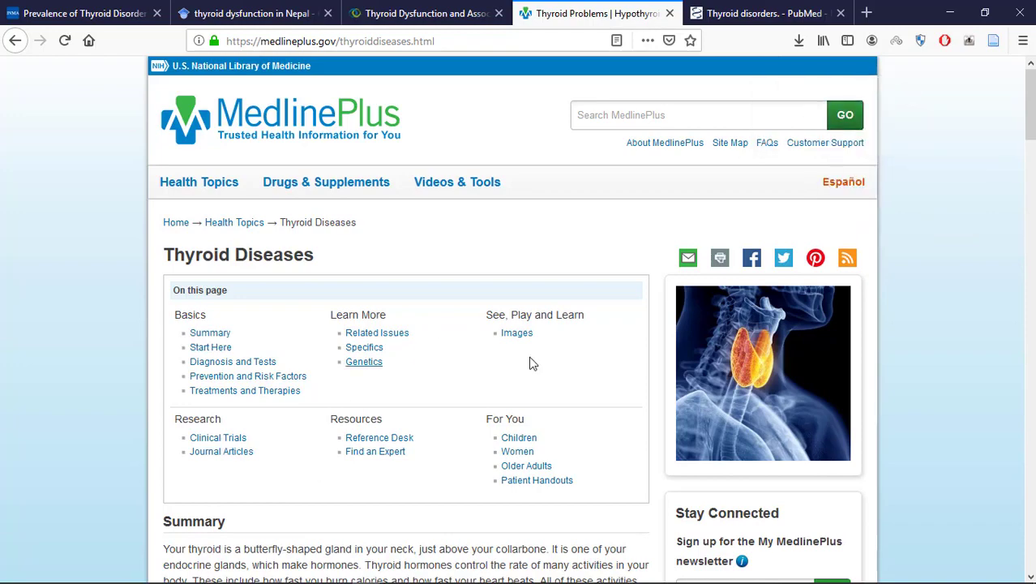
scroll(534, 384, down, 1)
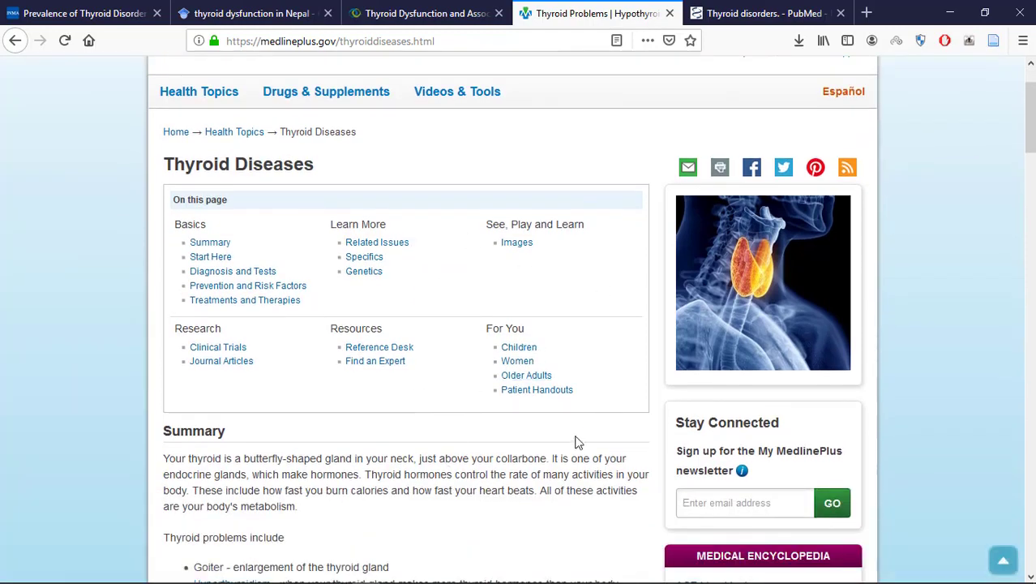
scroll(576, 440, down, 10)
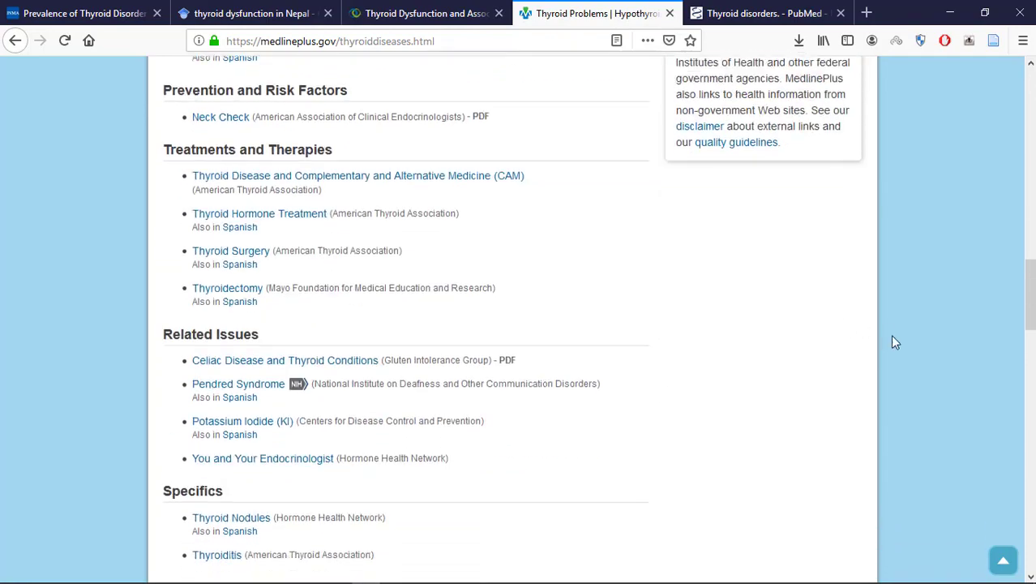
click(664, 579)
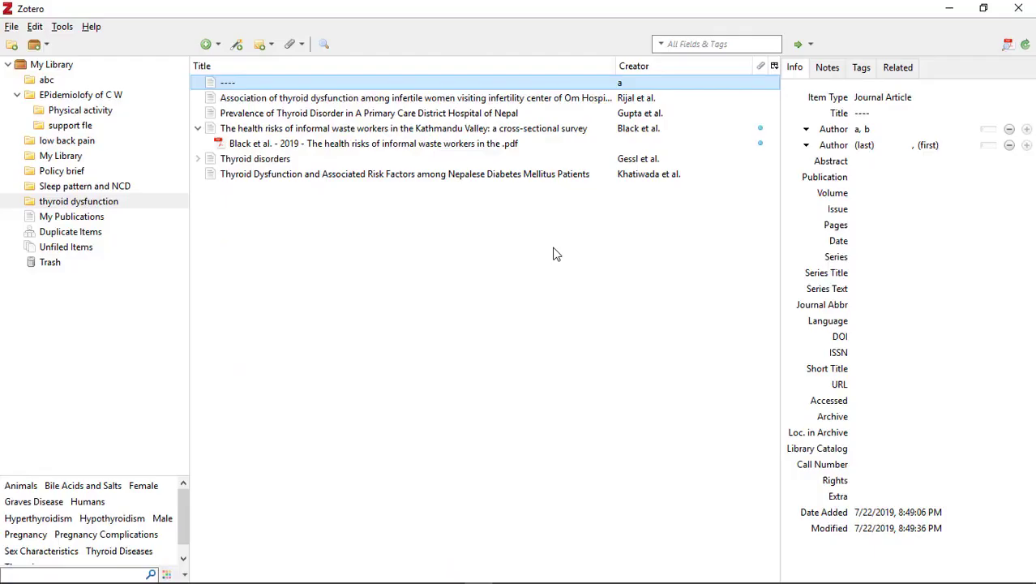